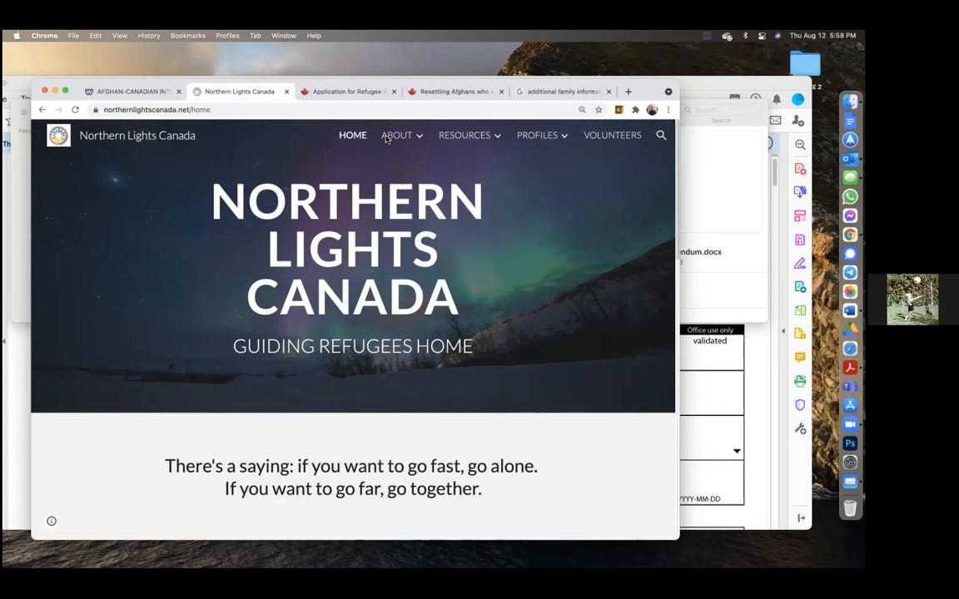
Step: Switch Chrome to the Afghan-Canadian Interpreters site, then move to the next desktop
click(147, 92)
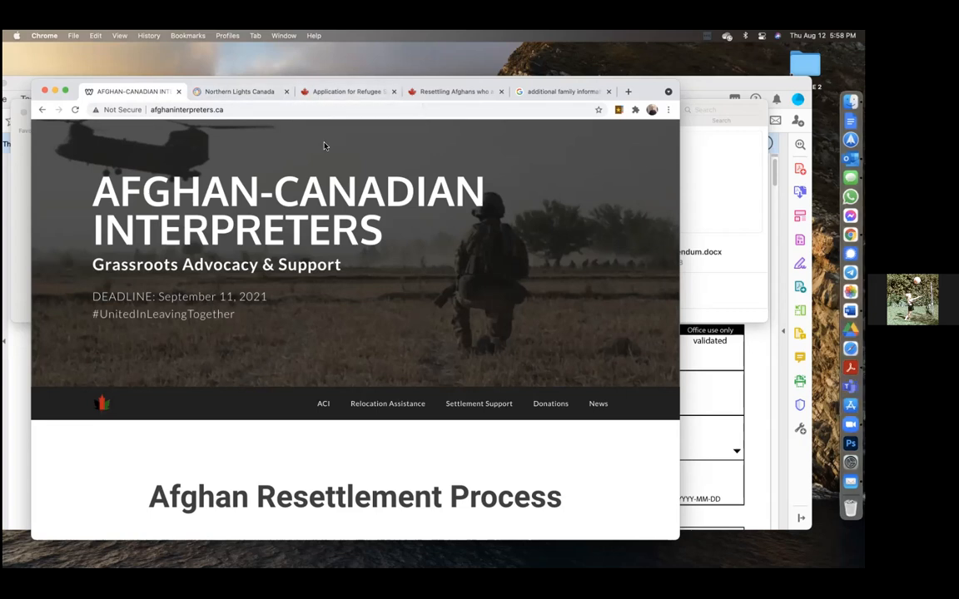
key(ctrl+Right)
key(ctrl+Right)
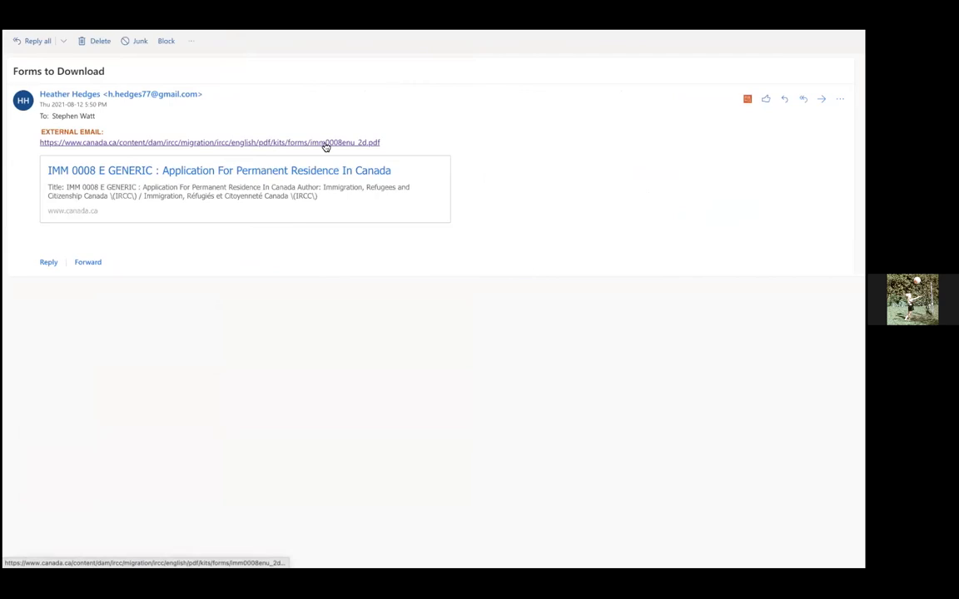
Step: Open the imm0008enu_2d.pdf form linked in the Forms to Download email
click(270, 143)
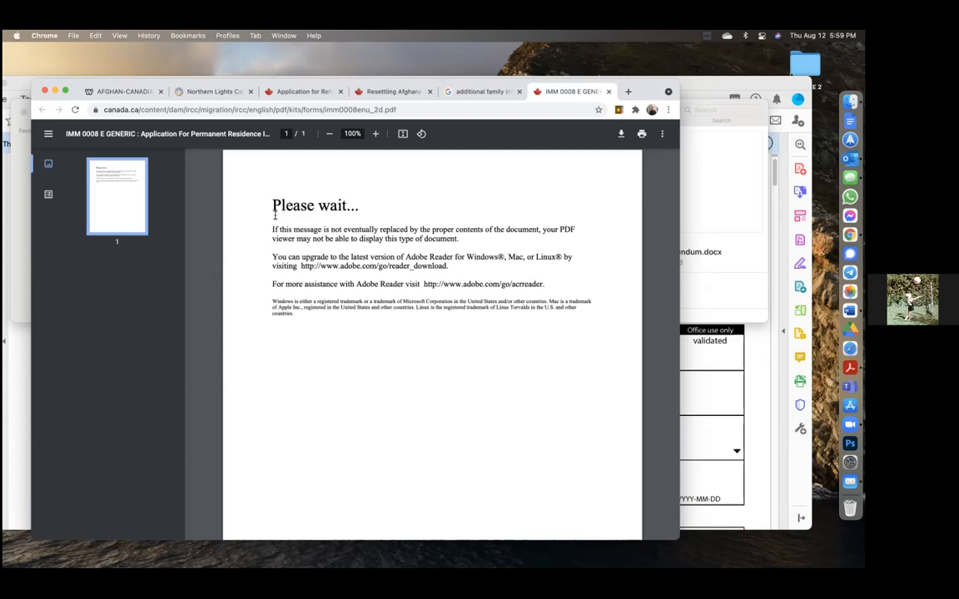
Step: Rerun the additional family information search and open the IMM 5406 E PDF result
click(368, 93)
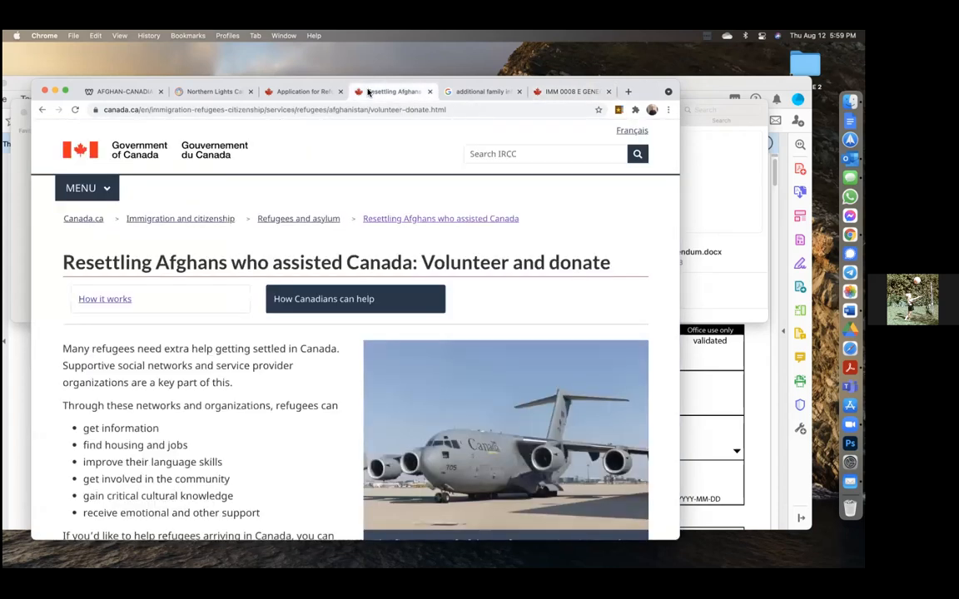
click(463, 92)
click(568, 91)
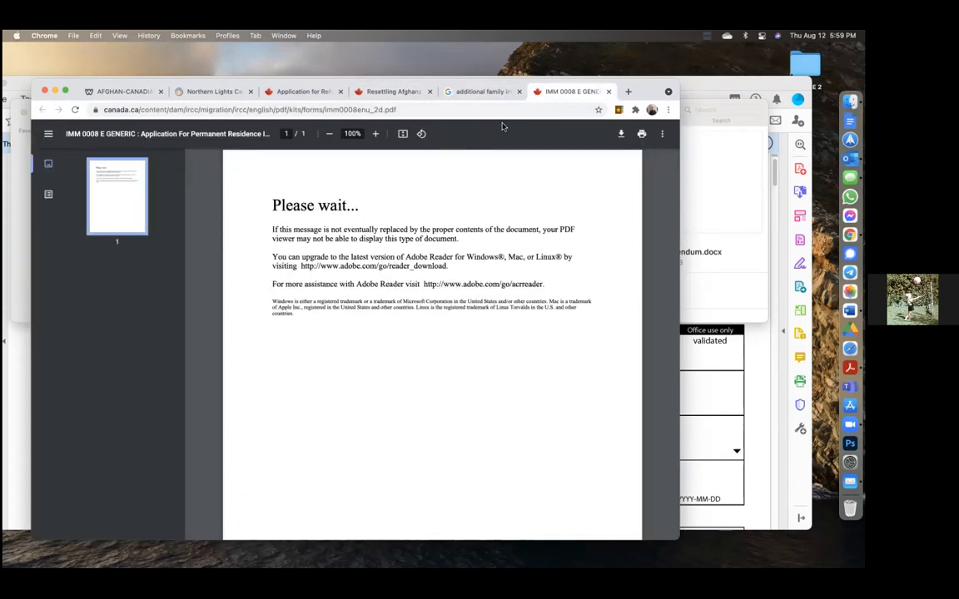
click(462, 93)
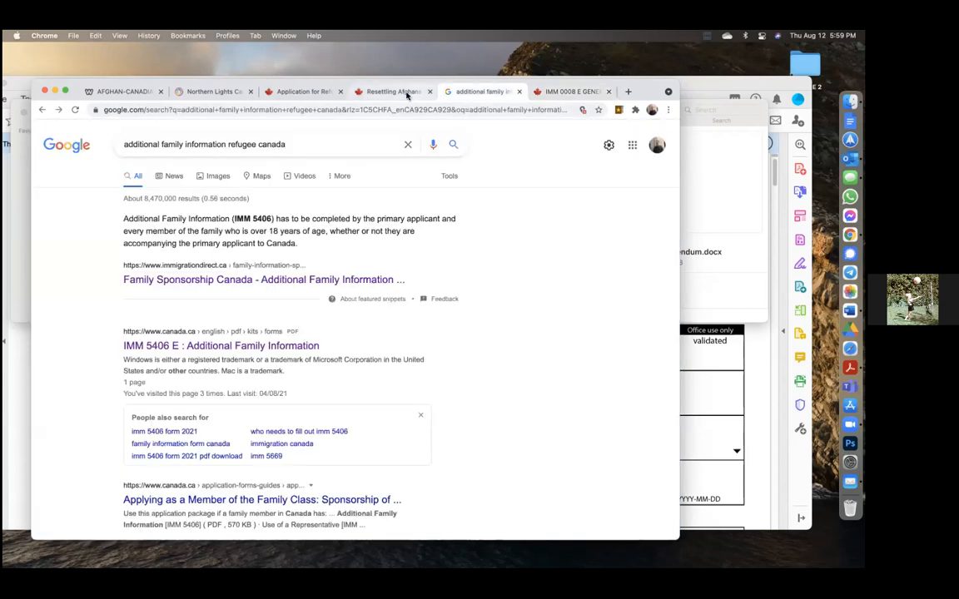
click(291, 144)
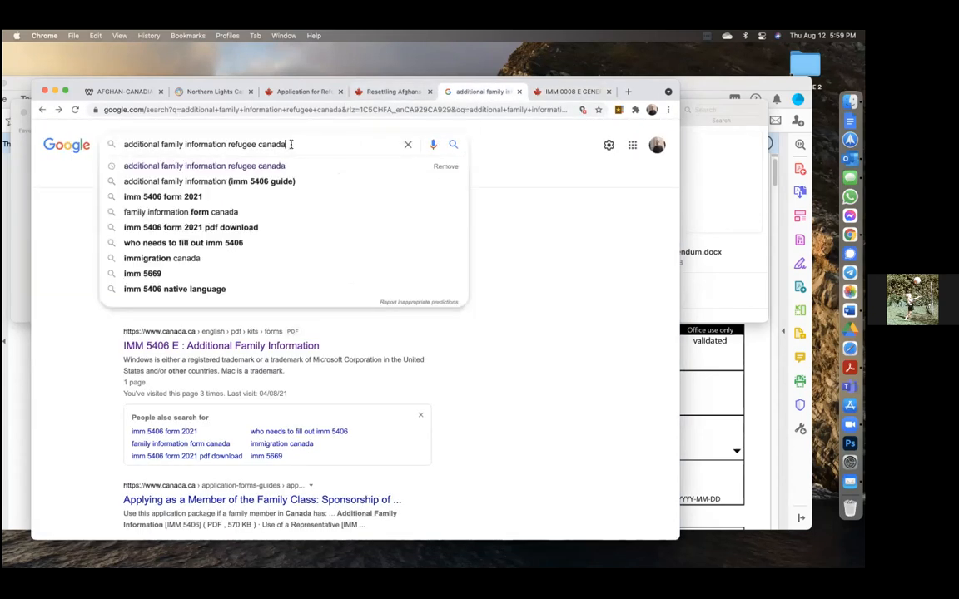
key(Return)
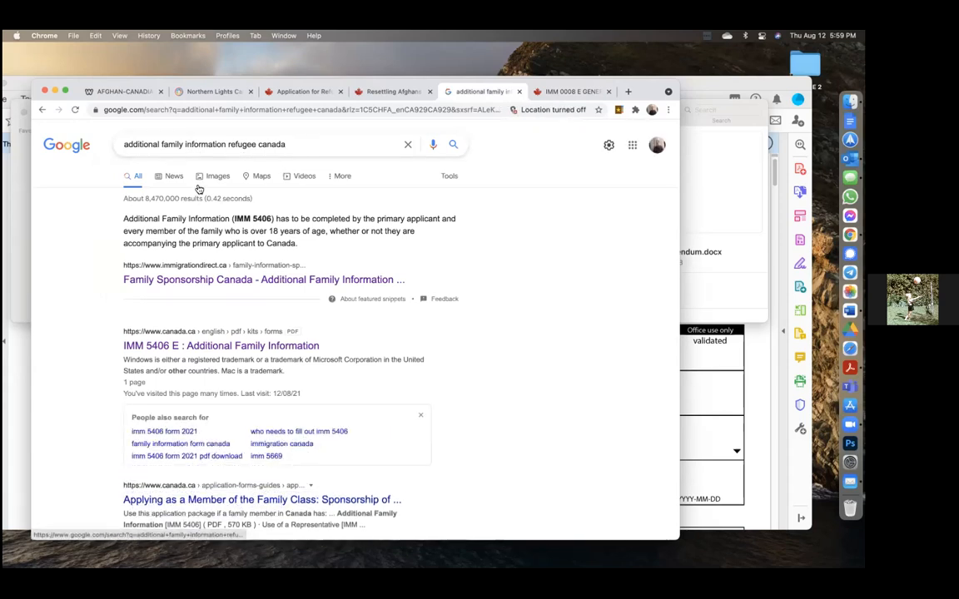
click(199, 350)
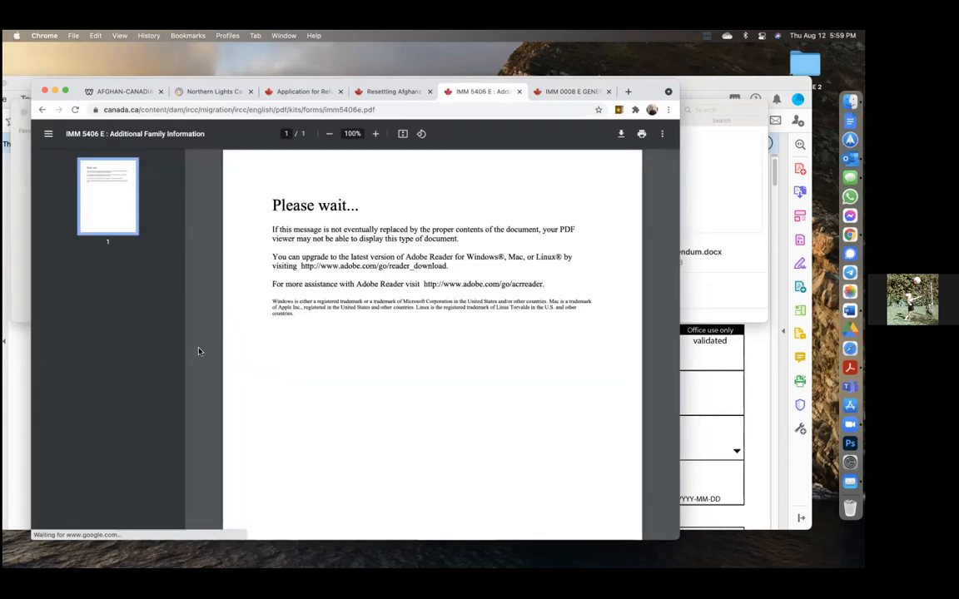
Step: Save the IMM 5406 PDF to Downloads, prefixed with the applicant's name and 'Additional-Family-Info-'
right_click(563, 193)
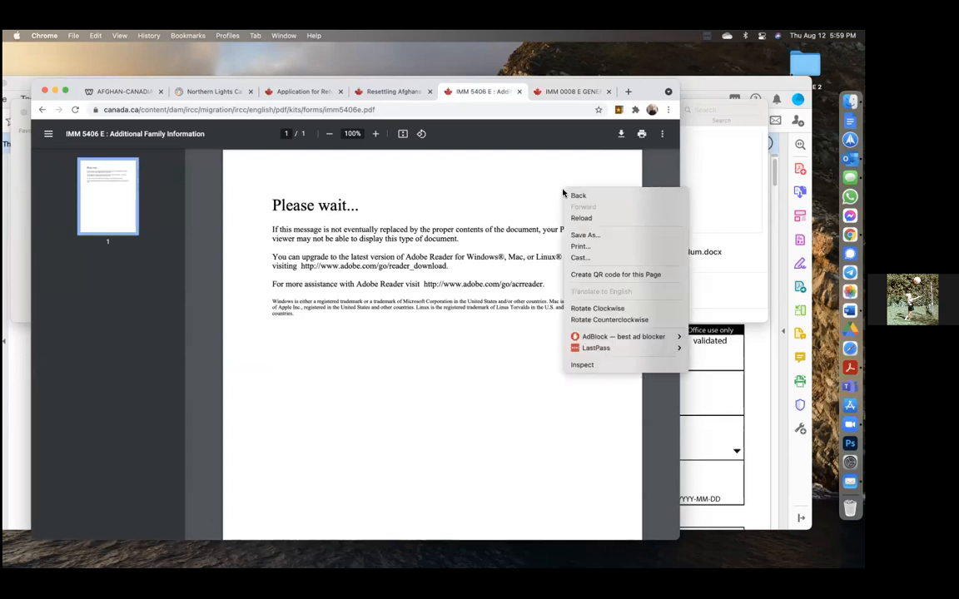
click(593, 237)
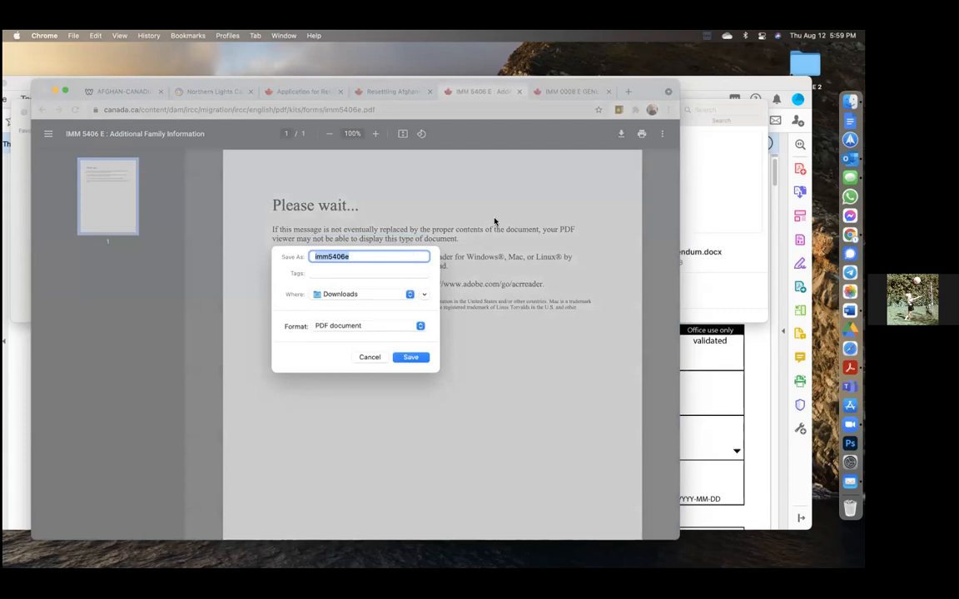
click(339, 257)
key(Up)
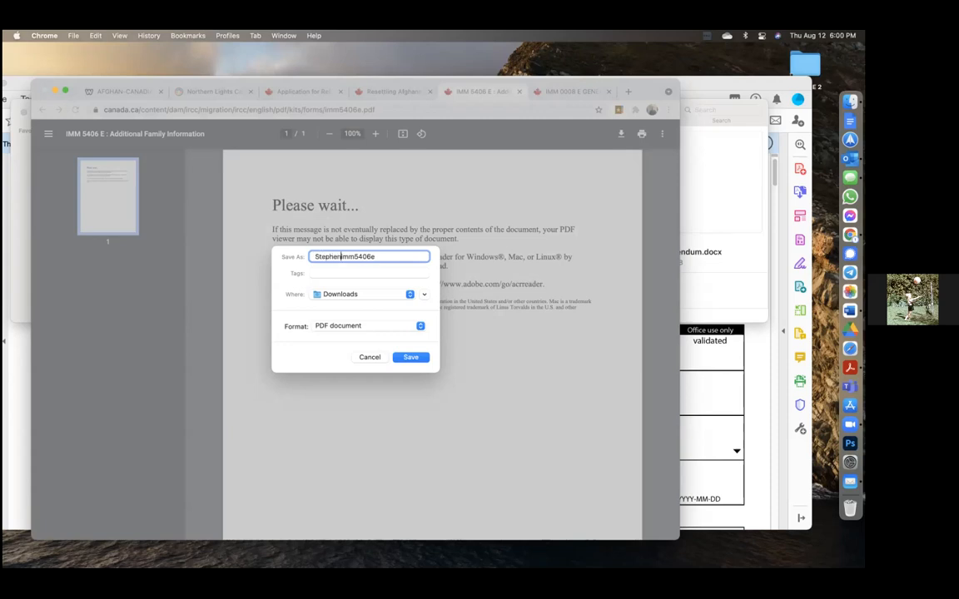
text(-Add)
text(itional-)
text(Family-)
text(Info-)
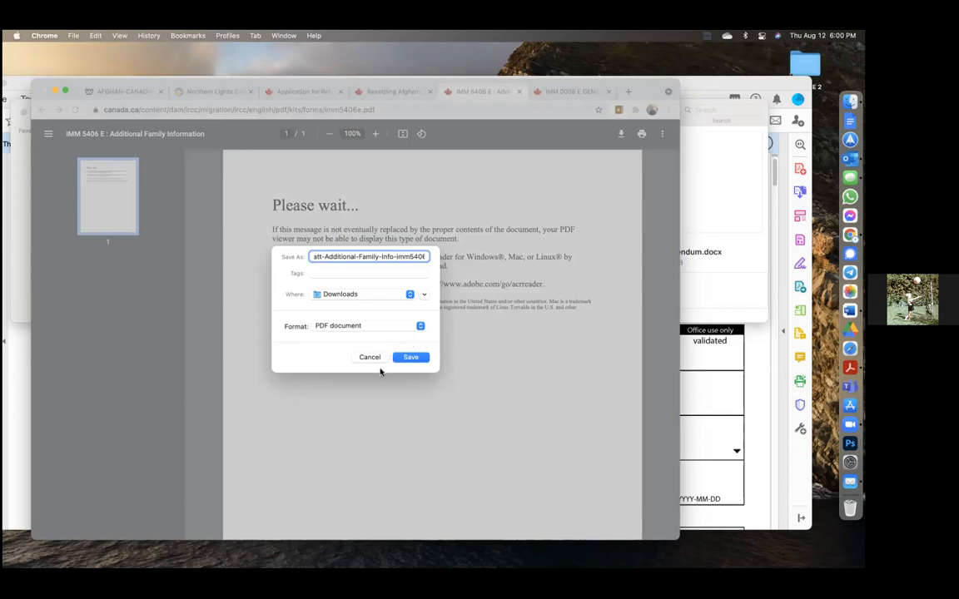
click(411, 357)
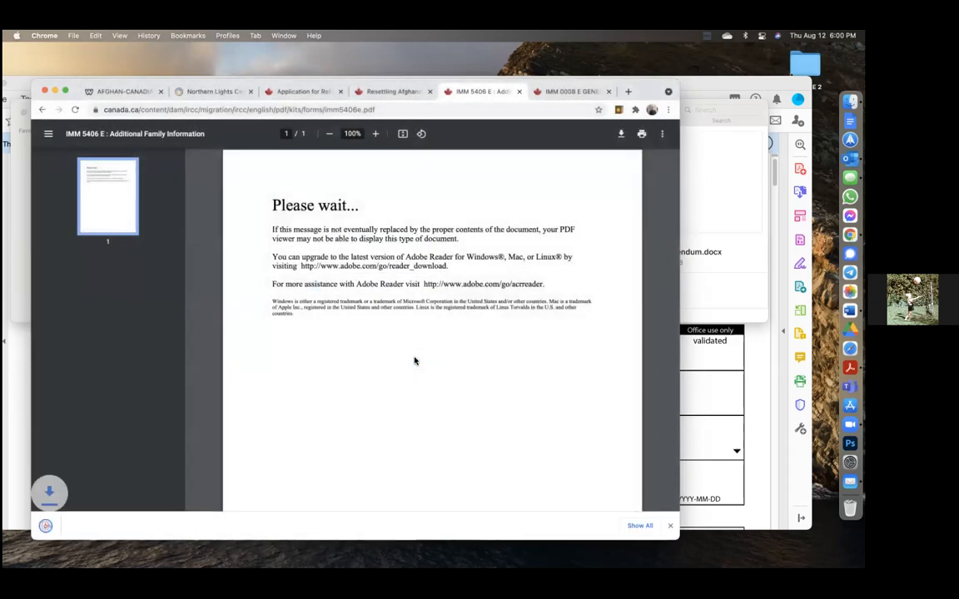
Step: Reveal the saved Additional-Family-Info-imm5406e PDF in Finder and open it in Acrobat
click(640, 525)
click(260, 229)
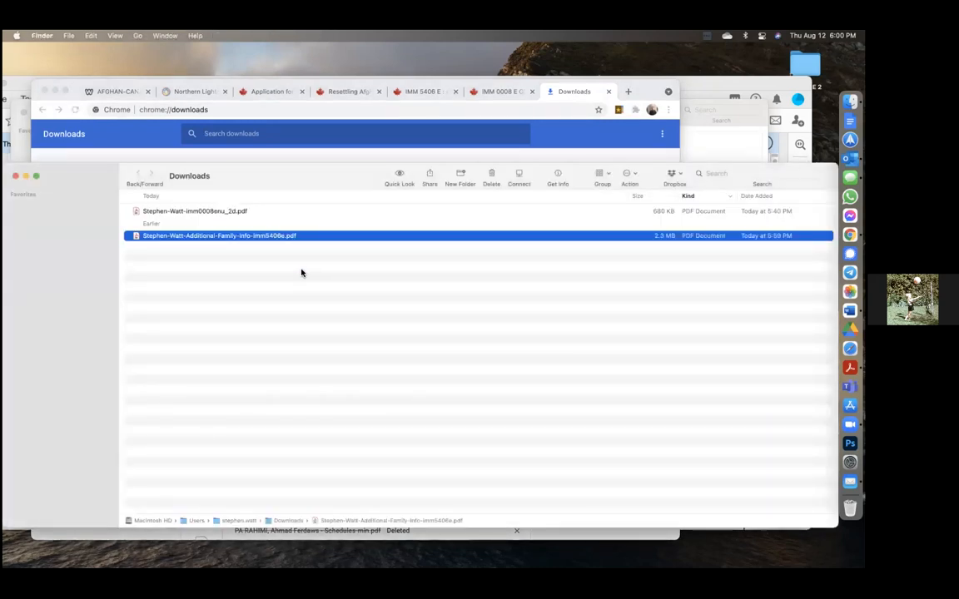
double_click(224, 239)
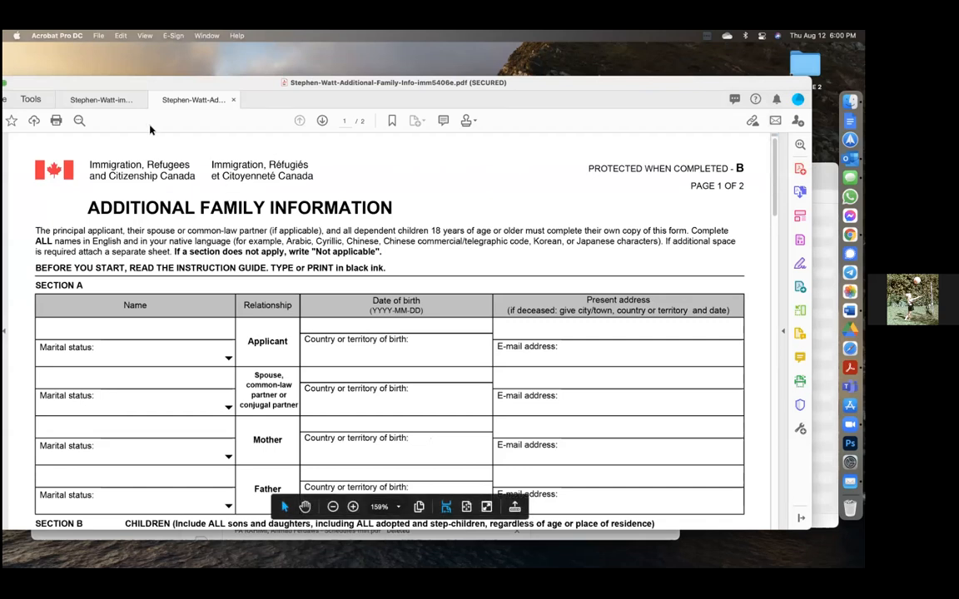
drag(110, 82, 120, 52)
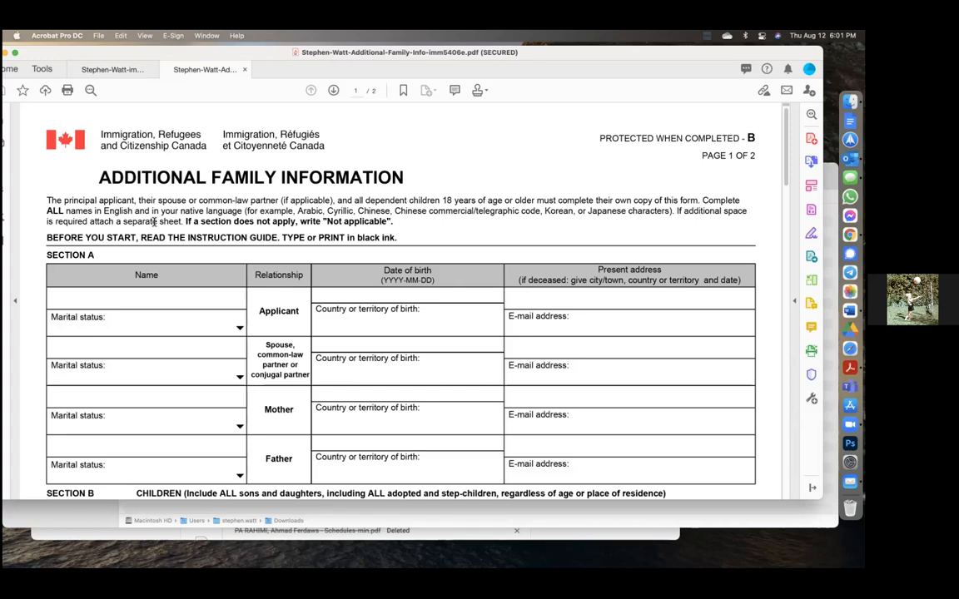
click(111, 299)
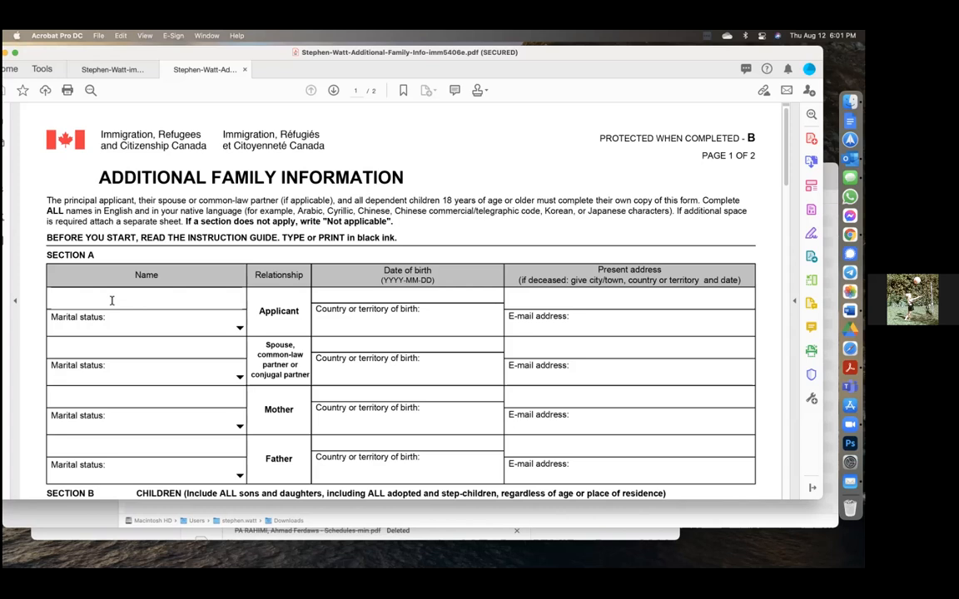
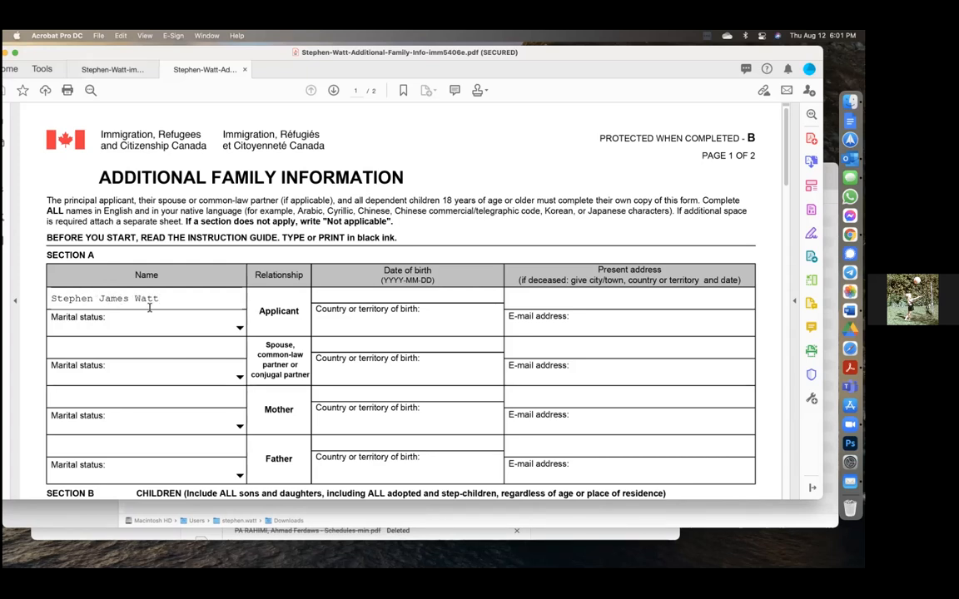
click(240, 328)
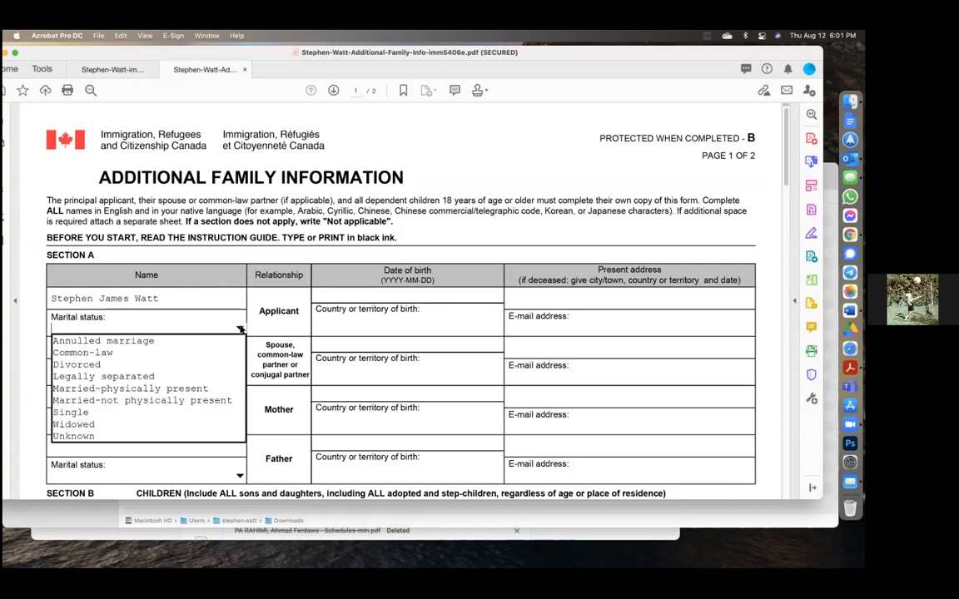
click(154, 389)
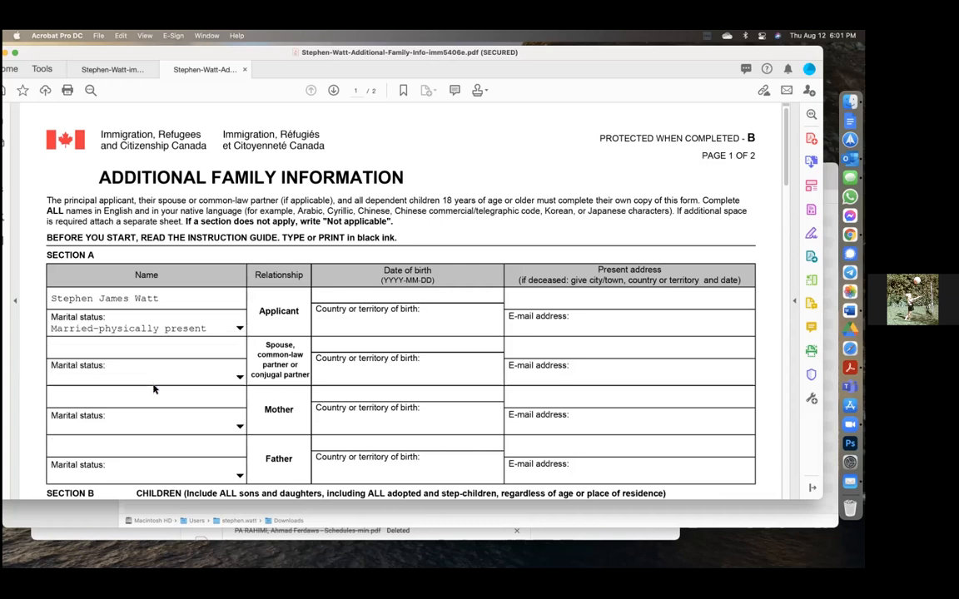
click(368, 326)
click(389, 293)
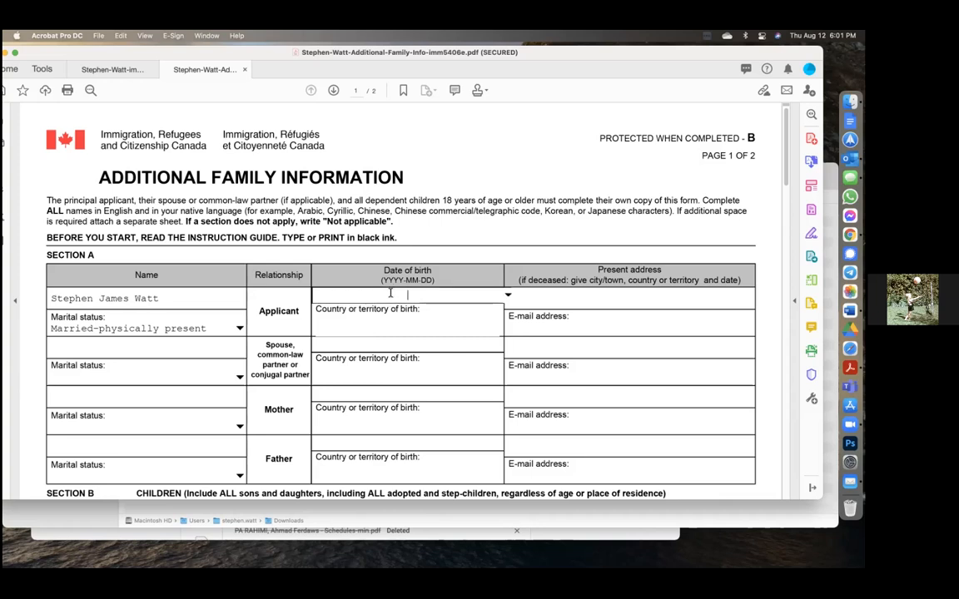
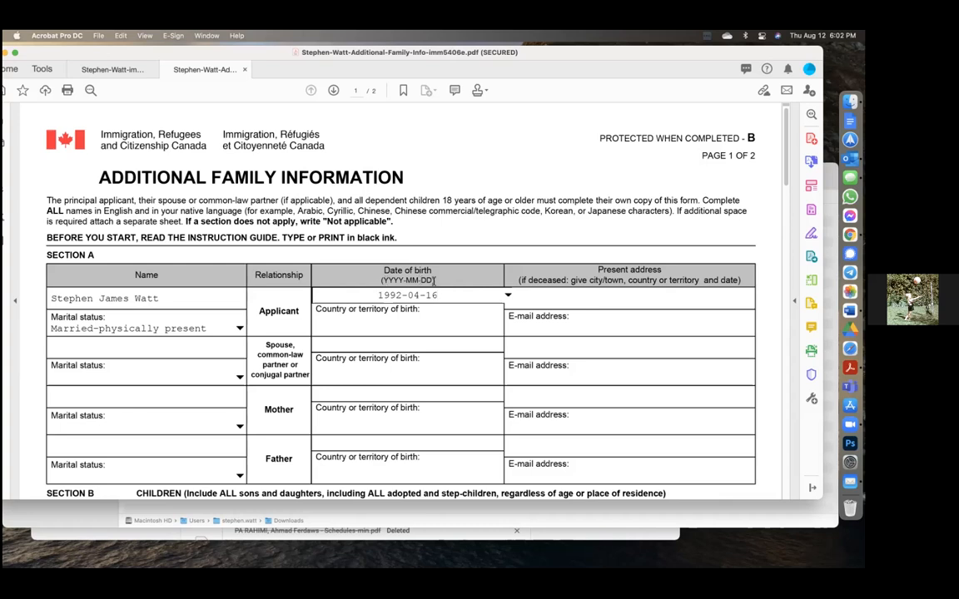
Step: Enter Afghanistan as the applicant's country of birth and type the applicant's present address
click(360, 323)
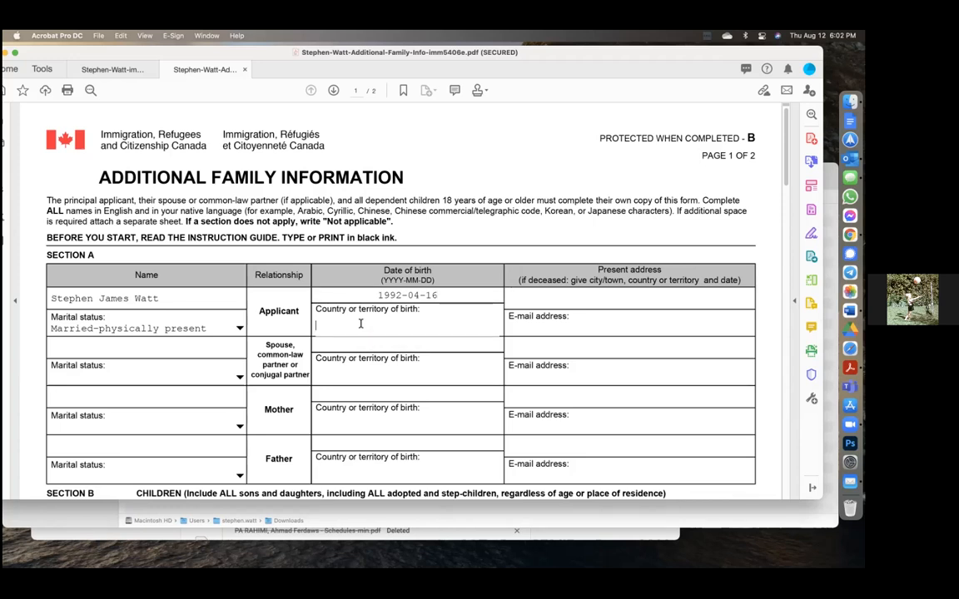
text(Afghanistan)
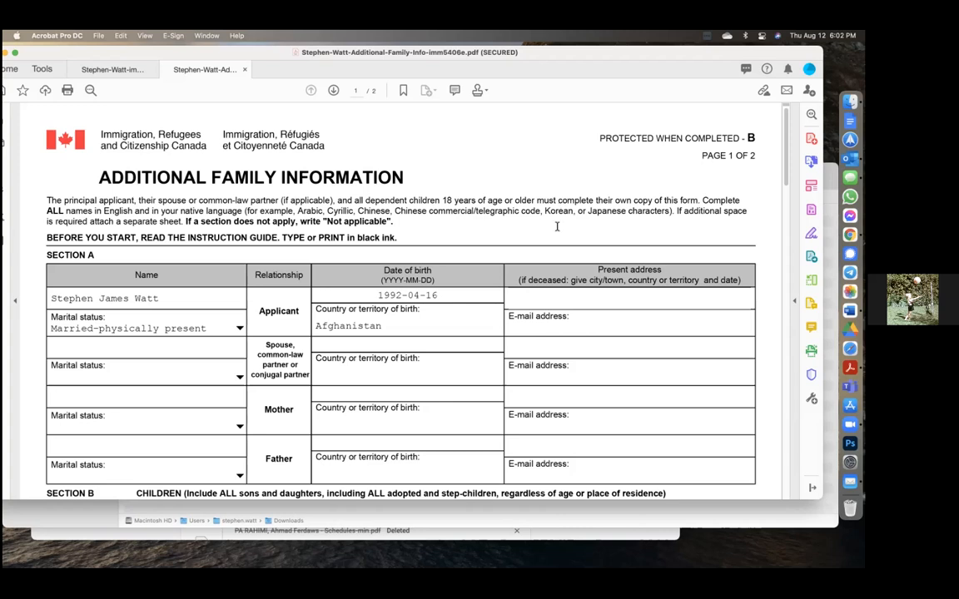
click(527, 296)
text(Ghazni,)
text(Jaghor)
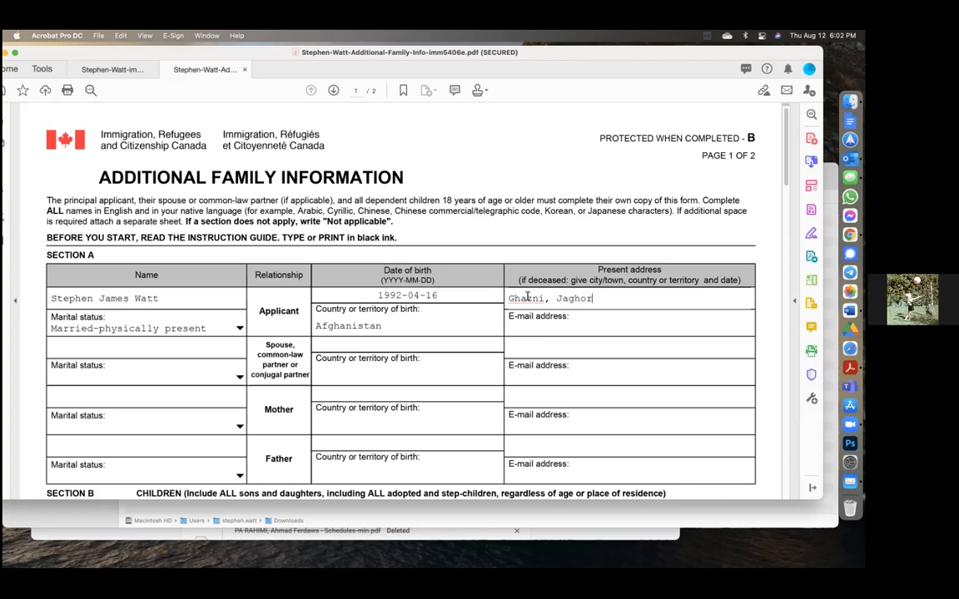
key(BackSpace)
key(BackSpace)
text(ori)
text(,)
key(BackSpace)
key(BackSpace)
key(BackSpace)
key(BackSpace)
key(BackSpace)
key(BackSpace)
key(BackSpace)
key(BackSpace)
key(BackSpace)
text(A)
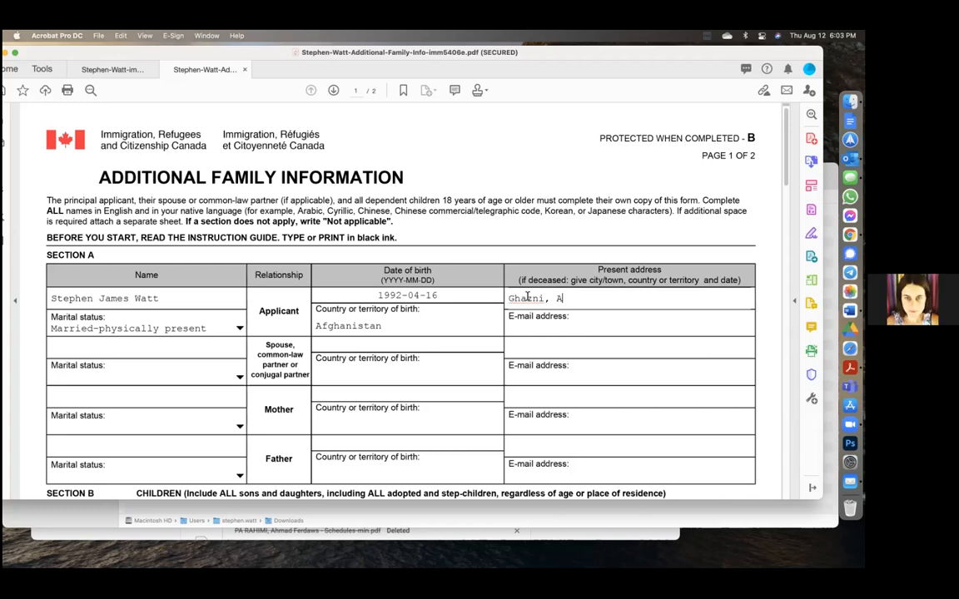
text(fghanistan)
key(BackSpace)
key(BackSpace)
key(BackSpace)
key(BackSpace)
key(BackSpace)
key(BackSpace)
key(BackSpace)
key(BackSpace)
key(BackSpace)
key(BackSpace)
key(BackSpace)
key(BackSpace)
key(BackSpace)
key(BackSpace)
key(BackSpace)
key(BackSpace)
key(BackSpace)
key(BackSpace)
key(BackSpace)
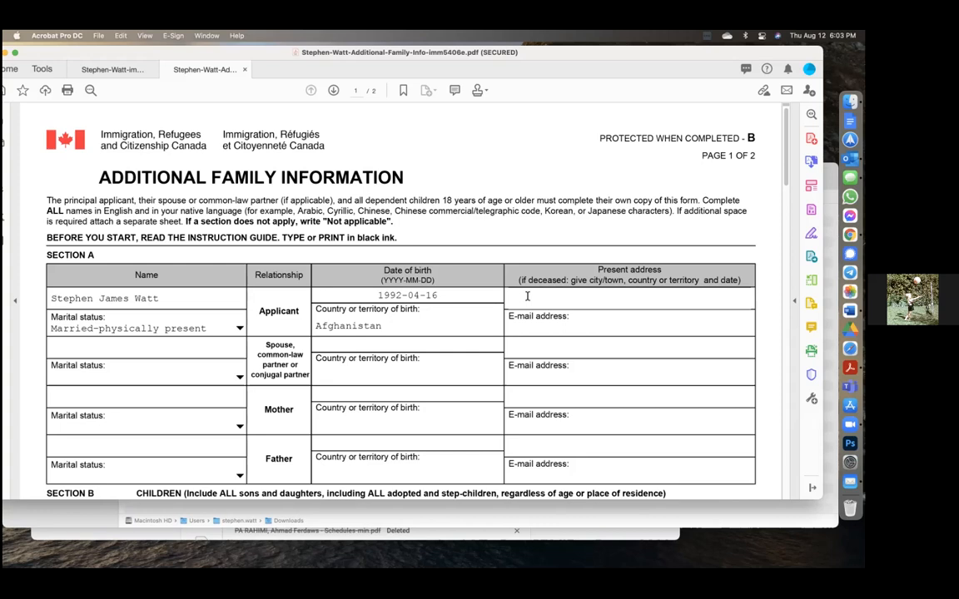
Step: Enter the applicant's e-mail address and start a second line in the Name field
click(537, 329)
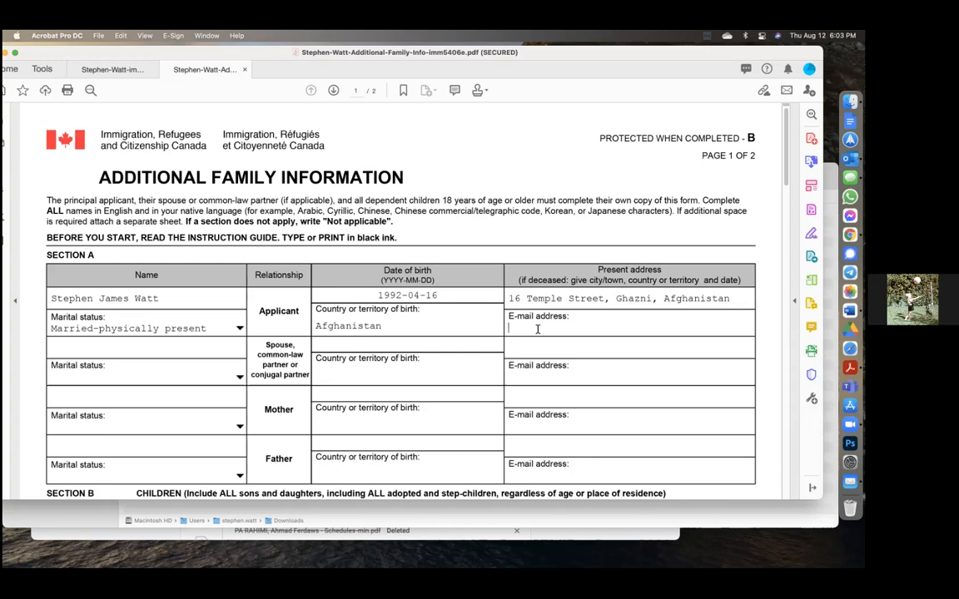
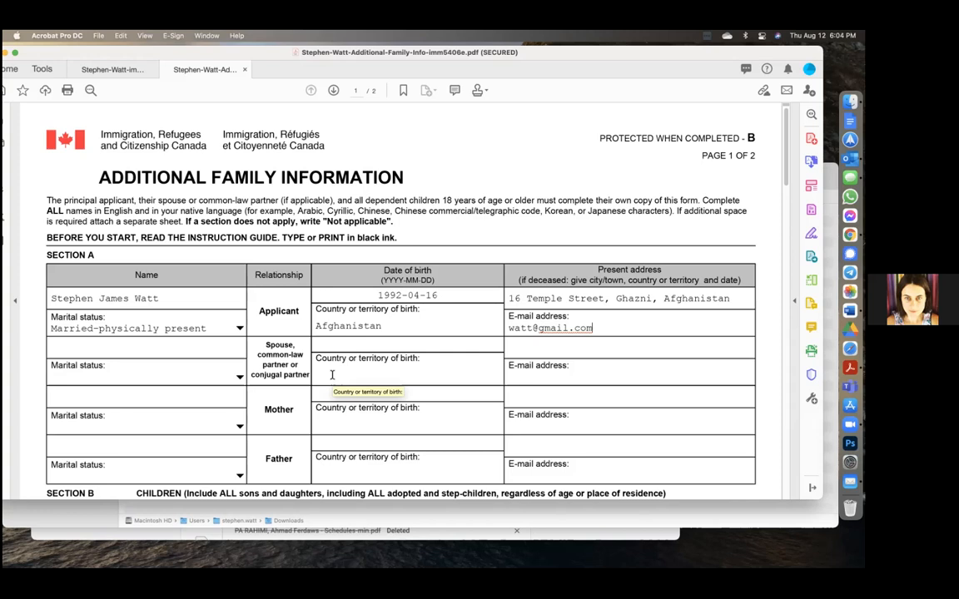
click(175, 297)
key(Return)
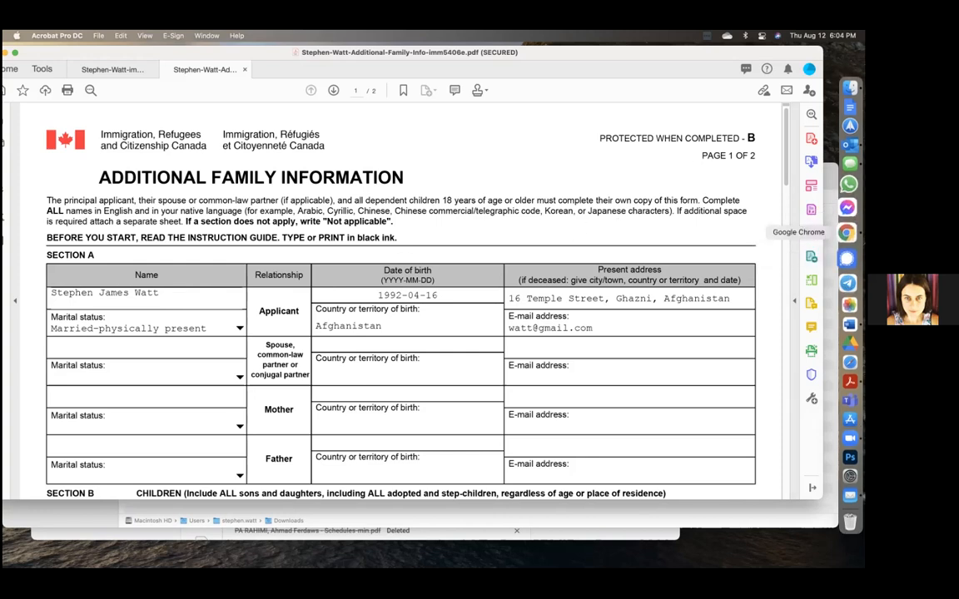
Step: Translate the applicant's name from English into Pashto in Google Translate
click(847, 233)
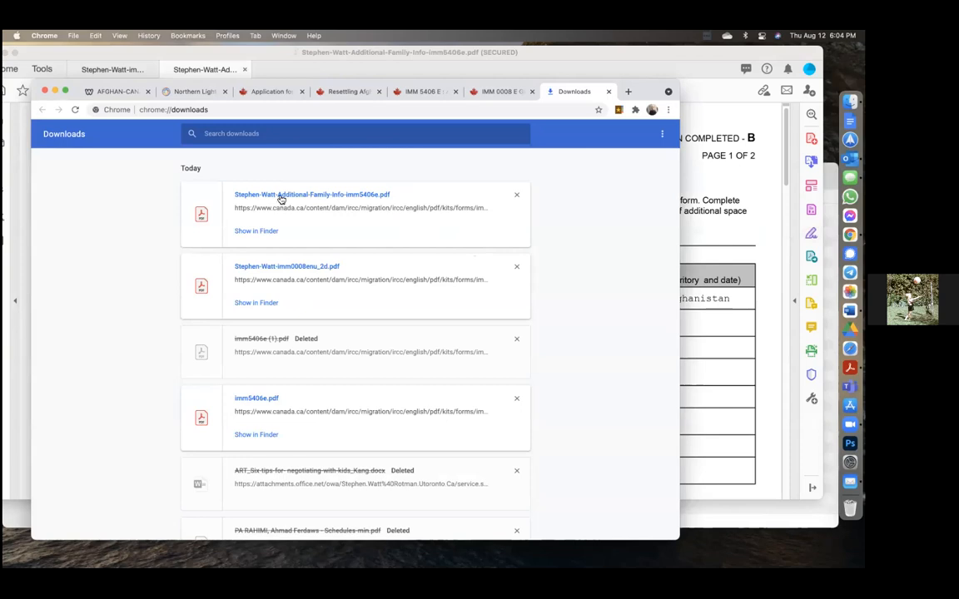
click(171, 110)
text(translate.google.ca)
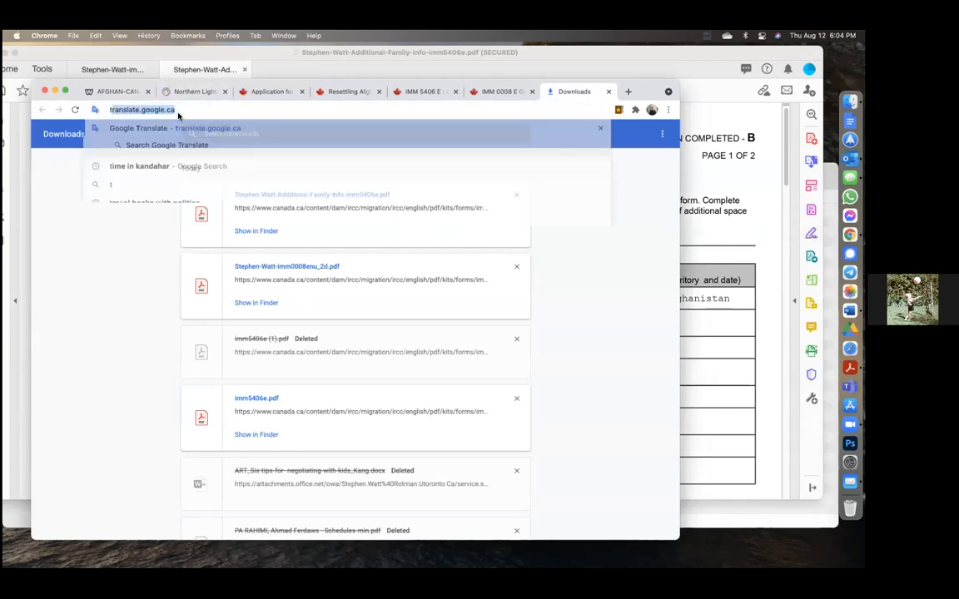
key(Return)
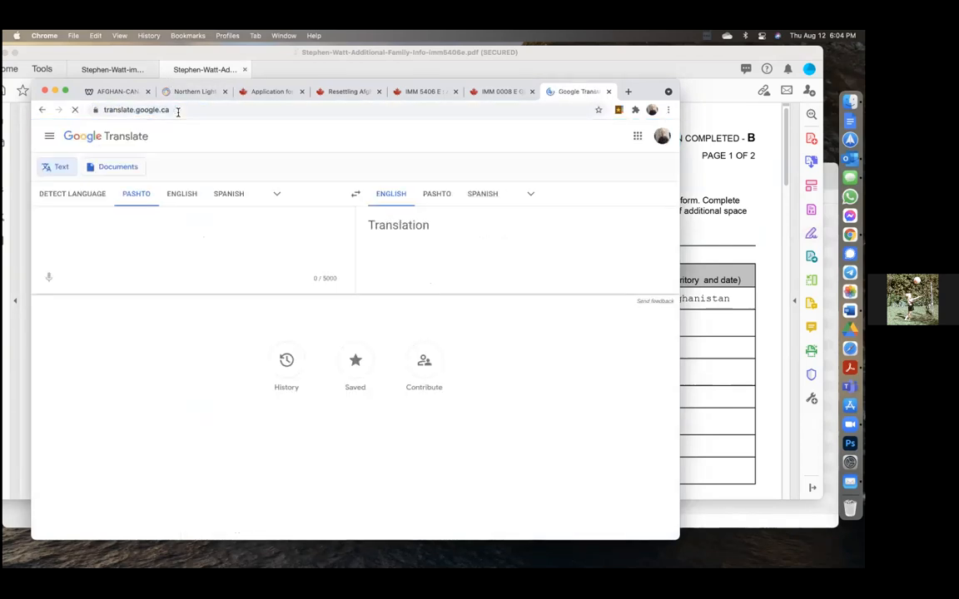
click(351, 198)
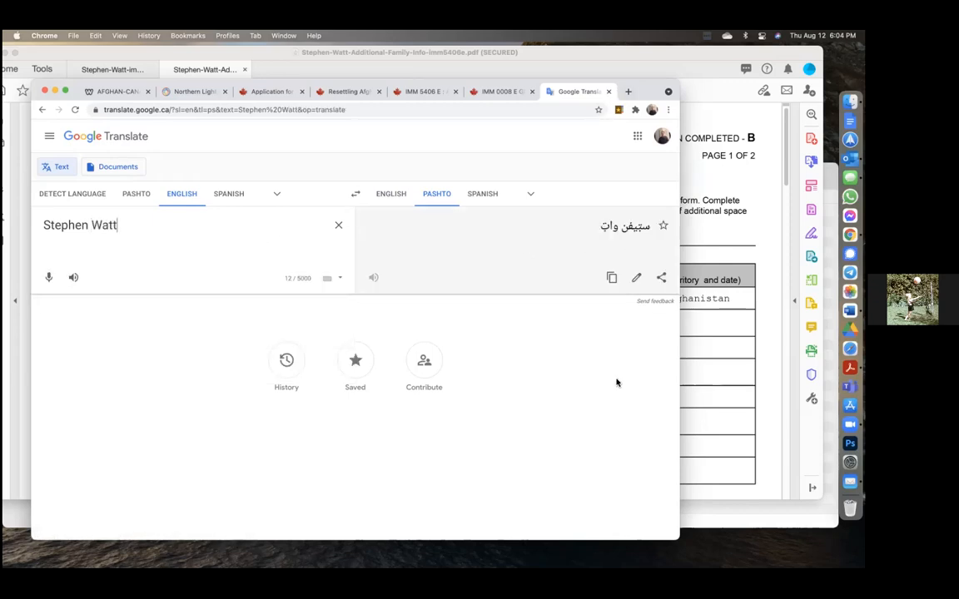
Step: Copy the Pashto translation and paste it on the Name field's second line in Acrobat
triple_click(624, 227)
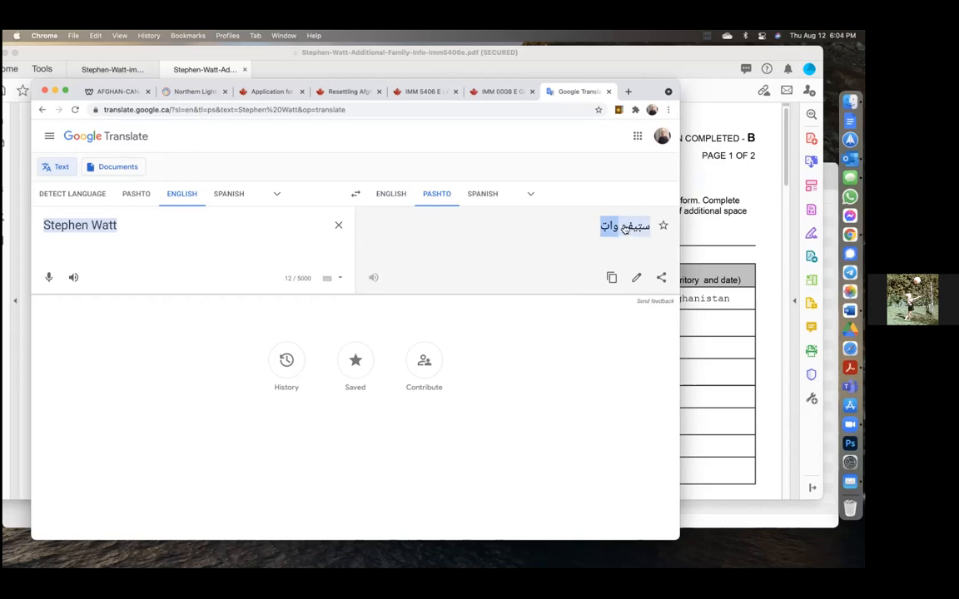
triple_click(624, 228)
key(super+c)
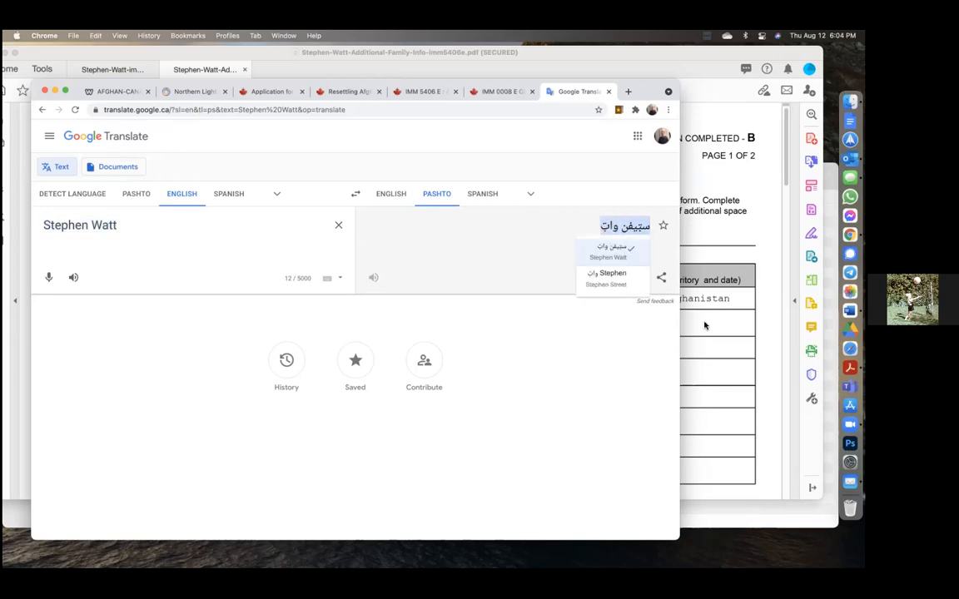
key(super+Tab)
click(95, 303)
key(super+v)
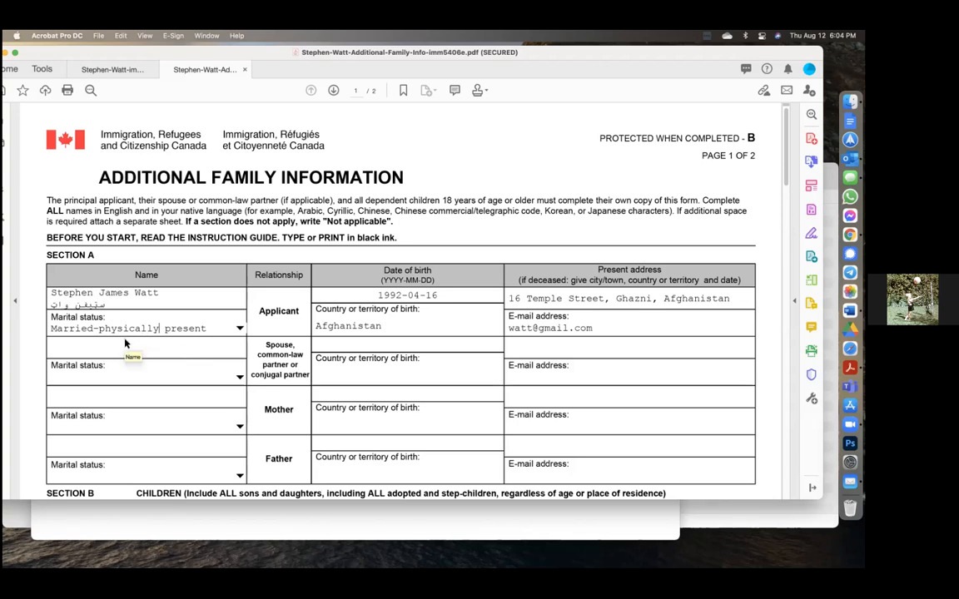
scroll(125, 343, down, 5)
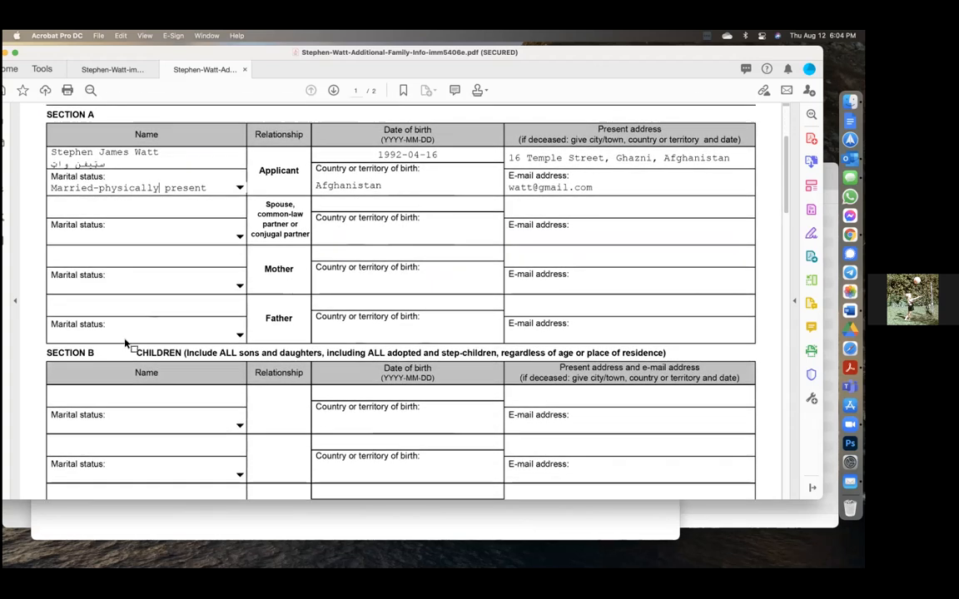
scroll(124, 339, down, 6)
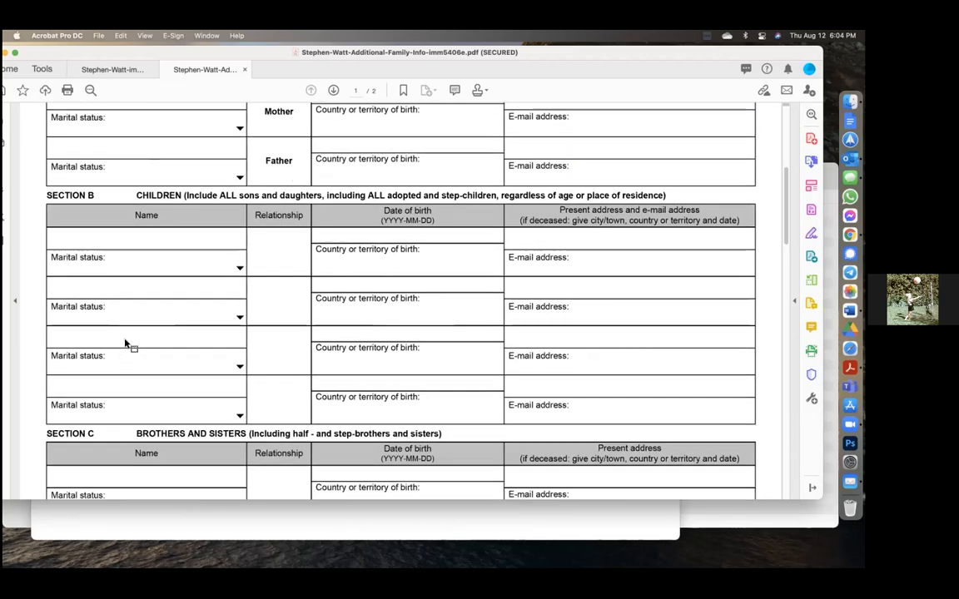
scroll(125, 342, down, 3)
scroll(125, 341, up, 12)
scroll(125, 341, up, 3)
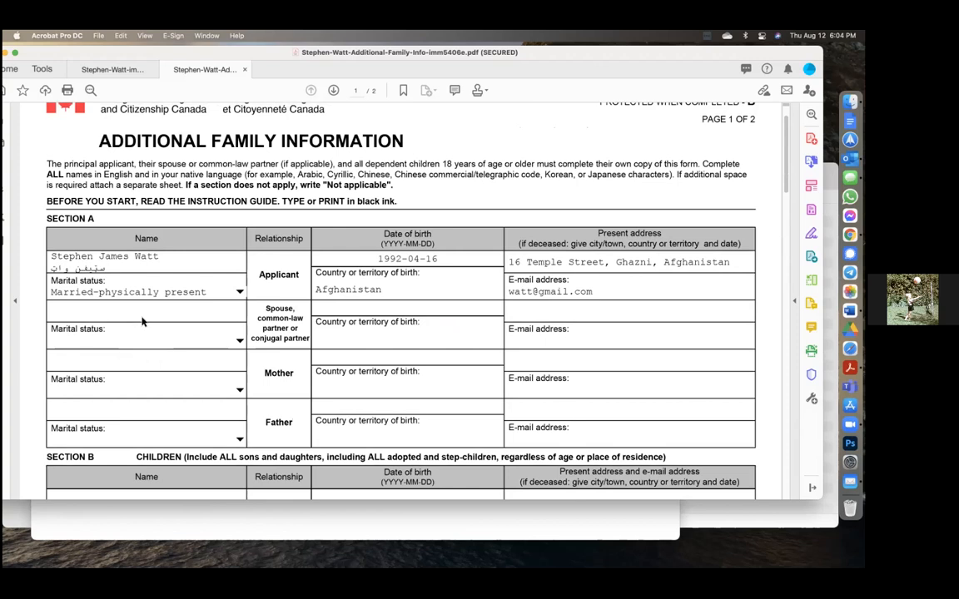
click(144, 313)
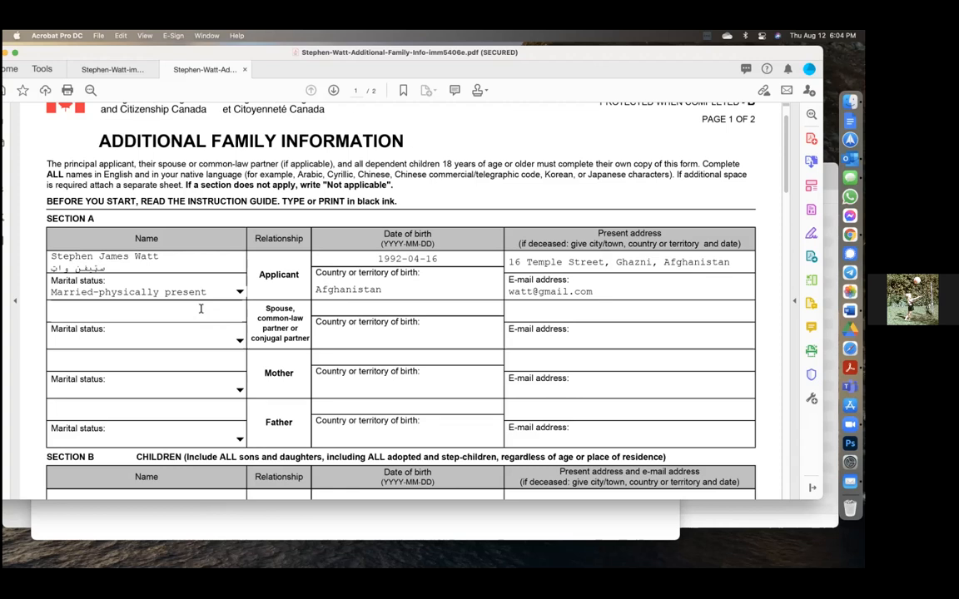
scroll(200, 314, down, 2)
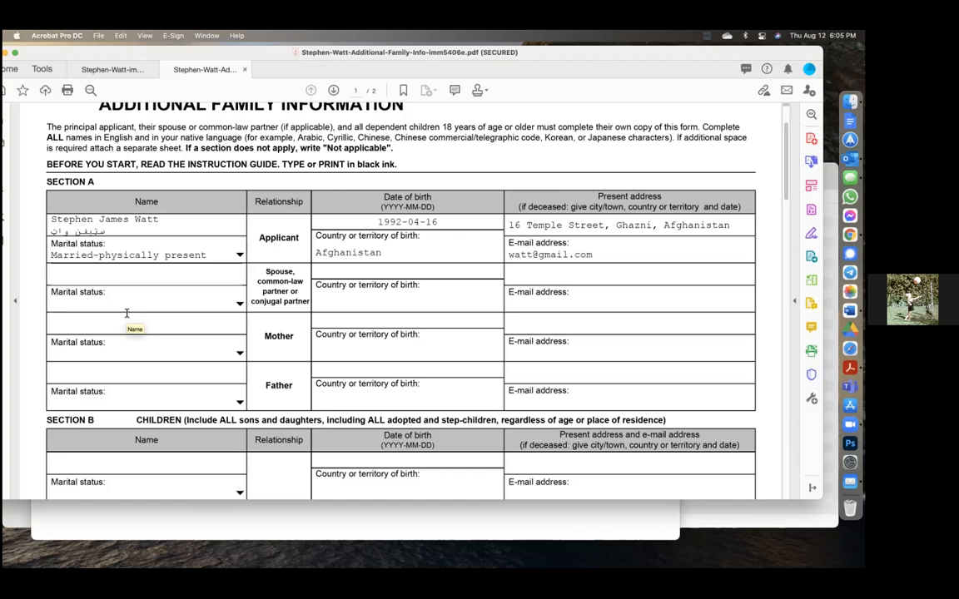
Step: Enter the father's name with the Pashto text pasted on a second line
click(80, 373)
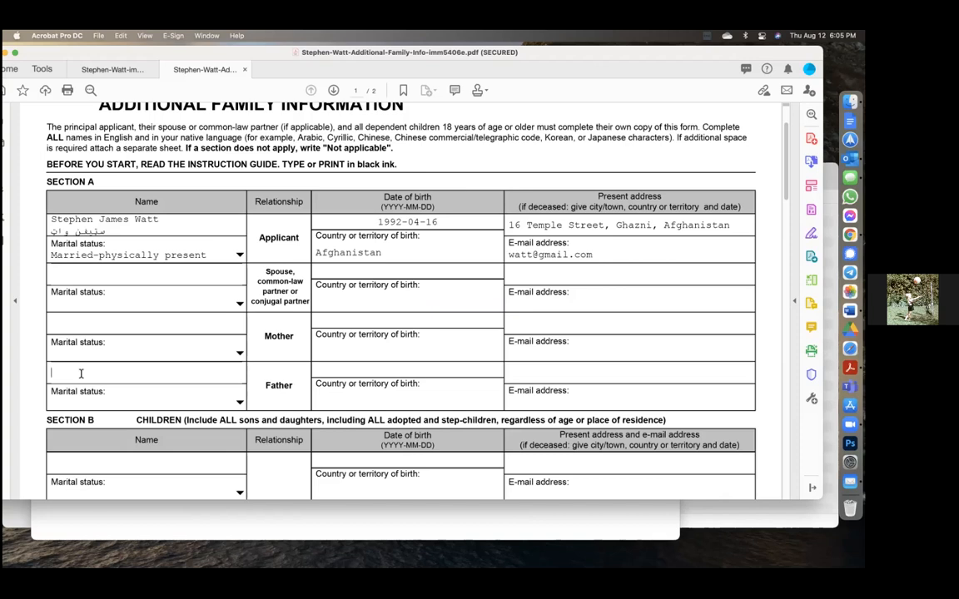
text(John Doe)
key(Return)
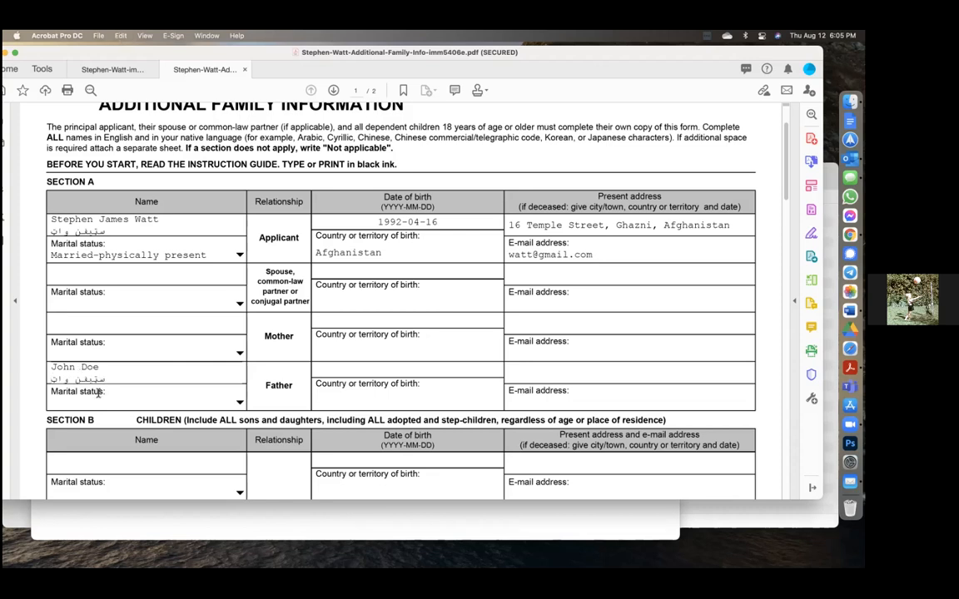
Step: Set the father's marital status to Not applicable-deceased
click(189, 403)
click(240, 403)
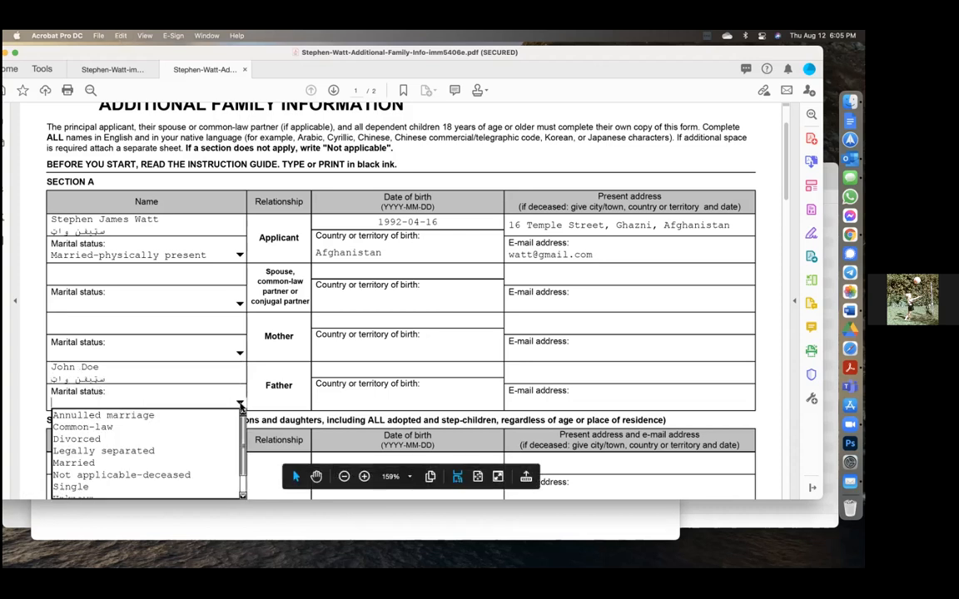
scroll(205, 429, down, 3)
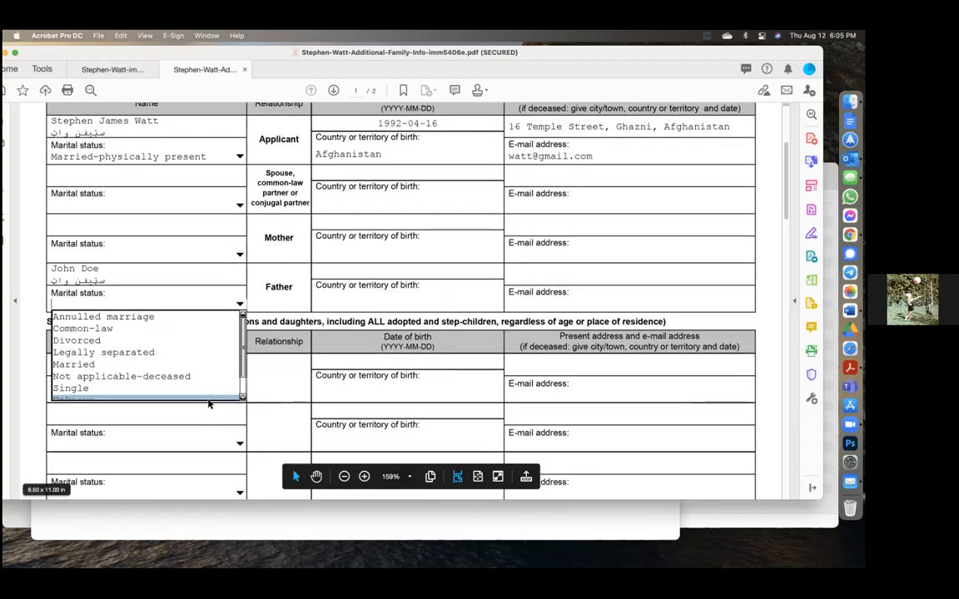
click(188, 377)
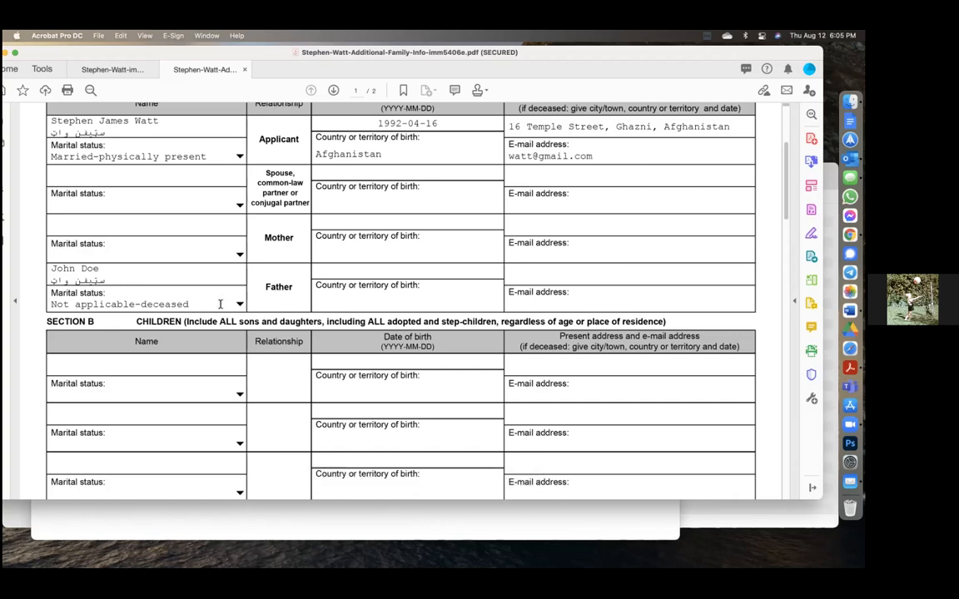
Step: Fill N/A into the father's, mother's and spouse's e-mail address fields
click(519, 303)
text(N/A)
click(564, 254)
text(N/A)
click(526, 209)
text(N/A)
click(545, 273)
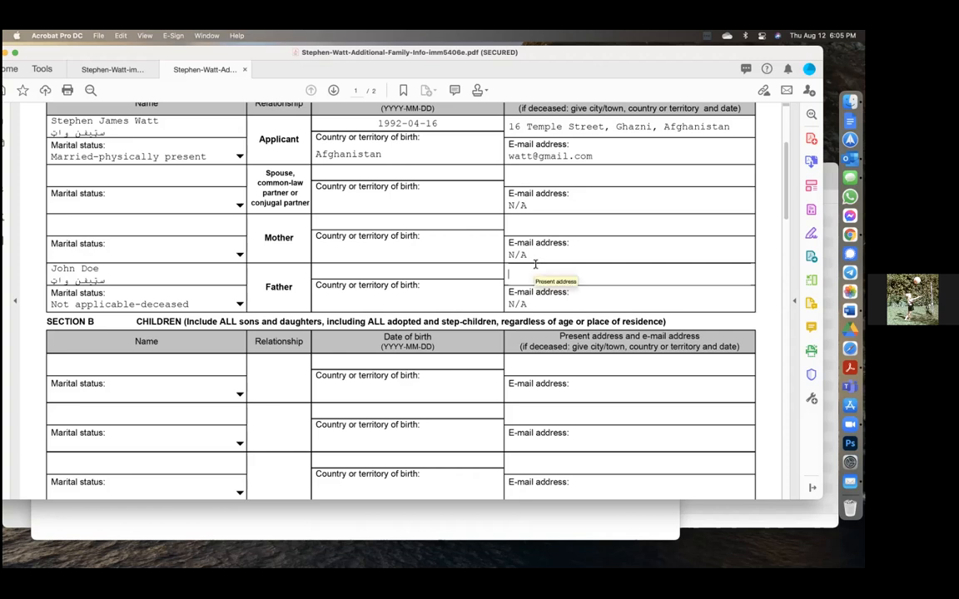
click(339, 295)
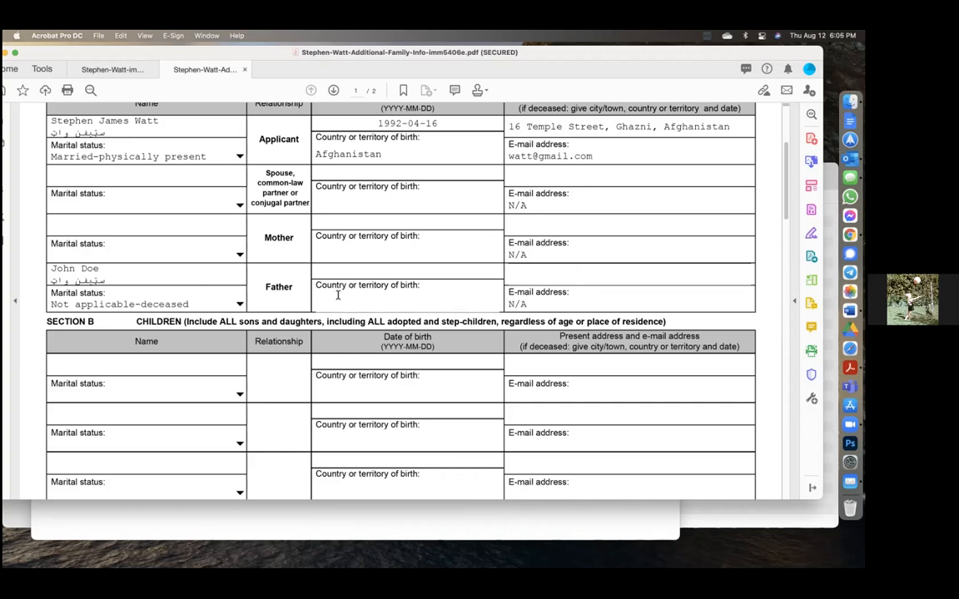
text(A)
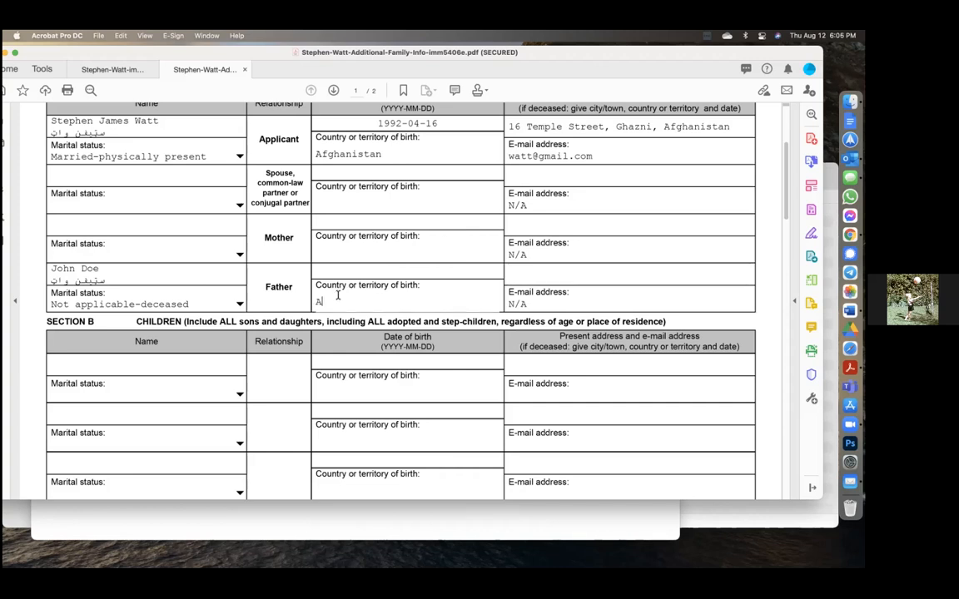
text(fghanistan)
click(375, 270)
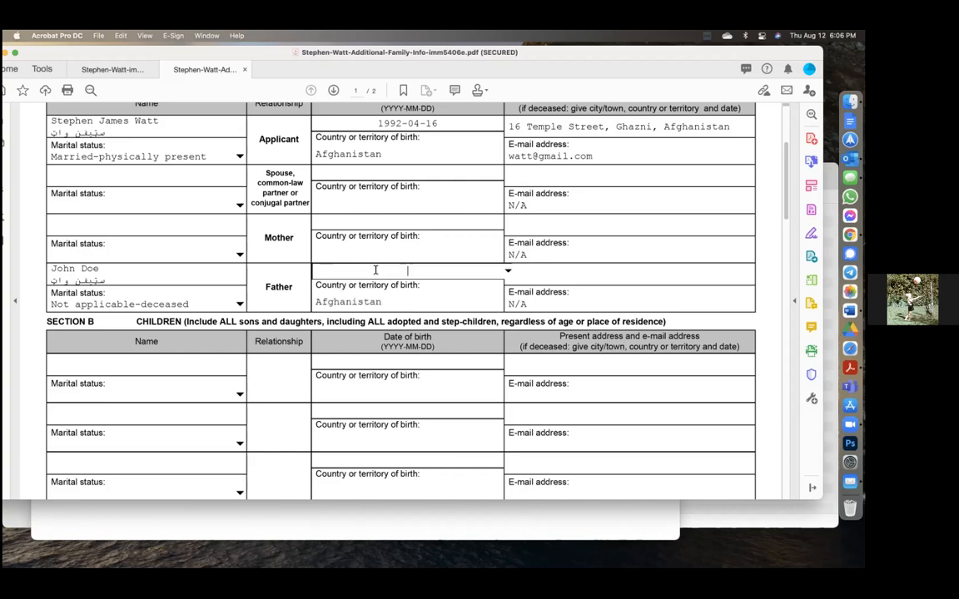
text(194)
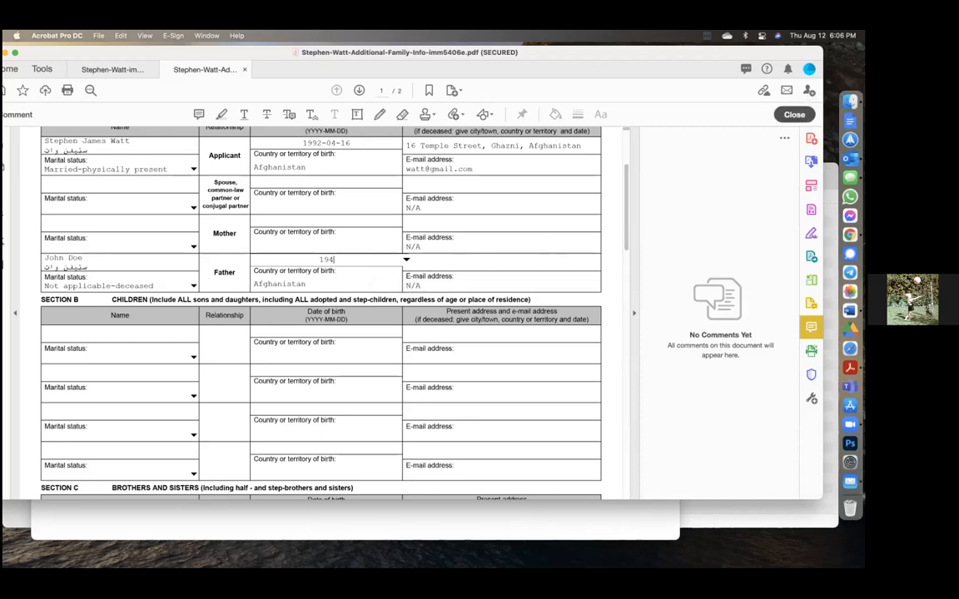
click(794, 114)
text(4)
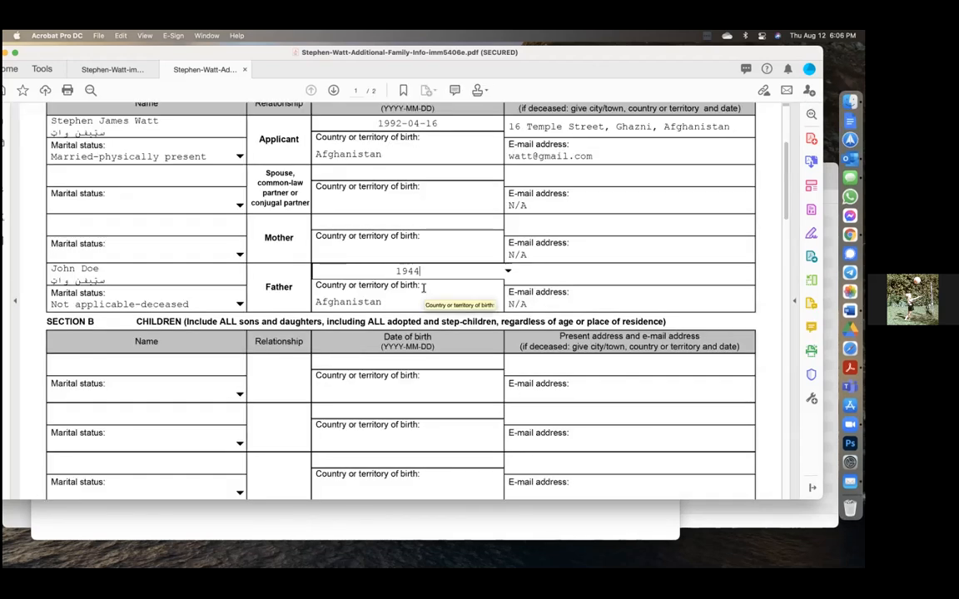
text(-04-03)
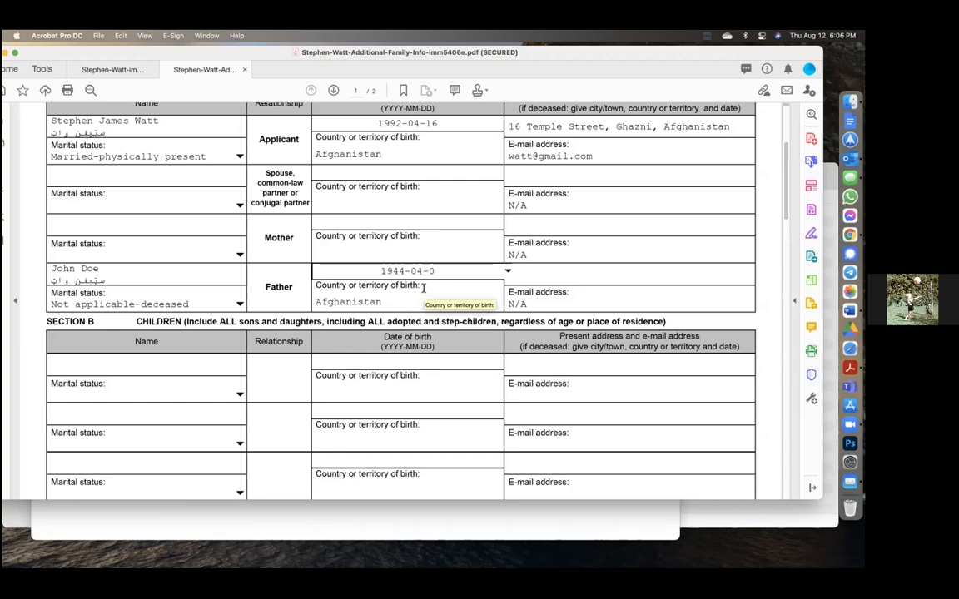
click(537, 273)
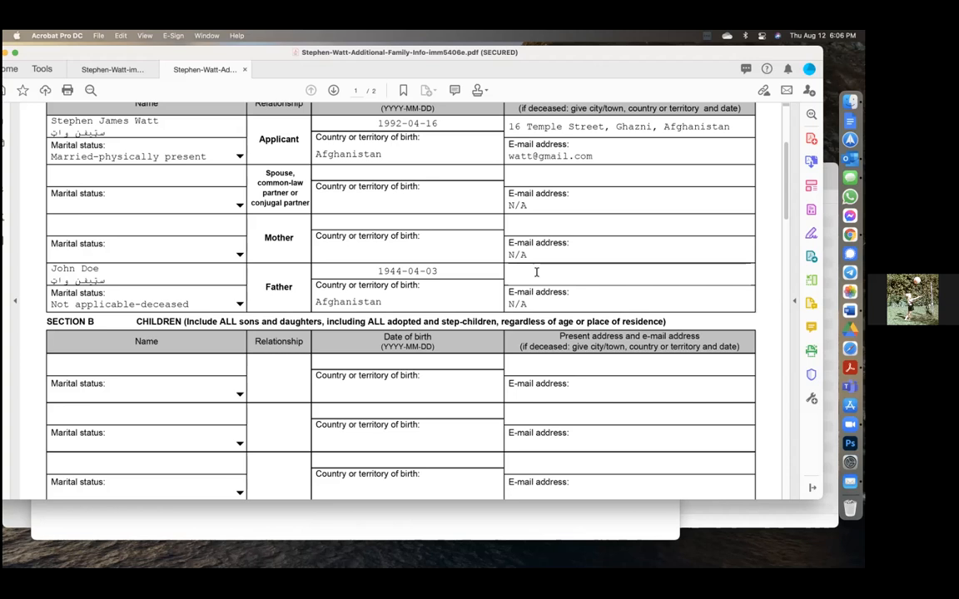
Step: Fill the father's present address with 'Toronto, Canada' and 2002-03-06 on the next line
text(Toronto, Canada)
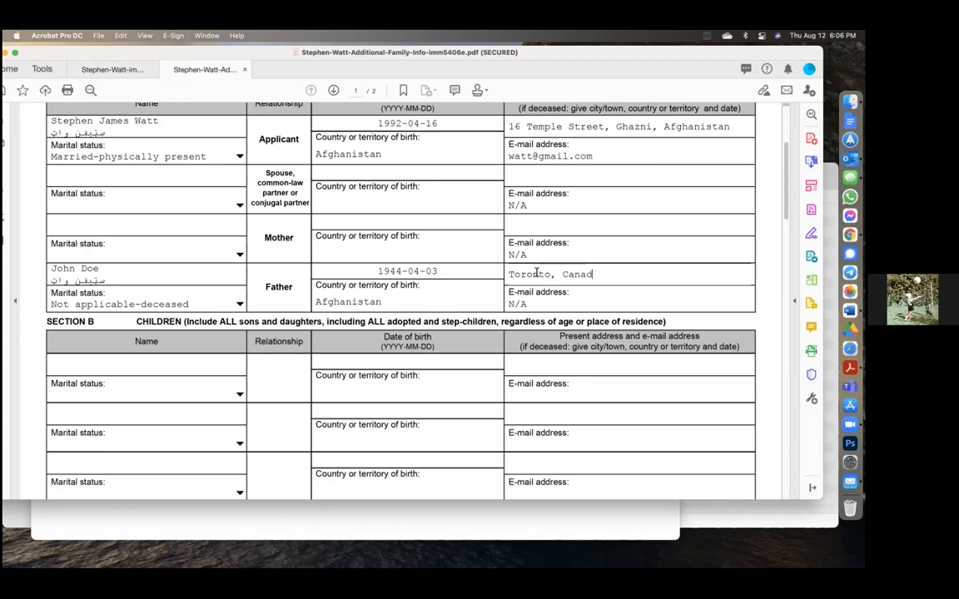
key(Return)
text(200)
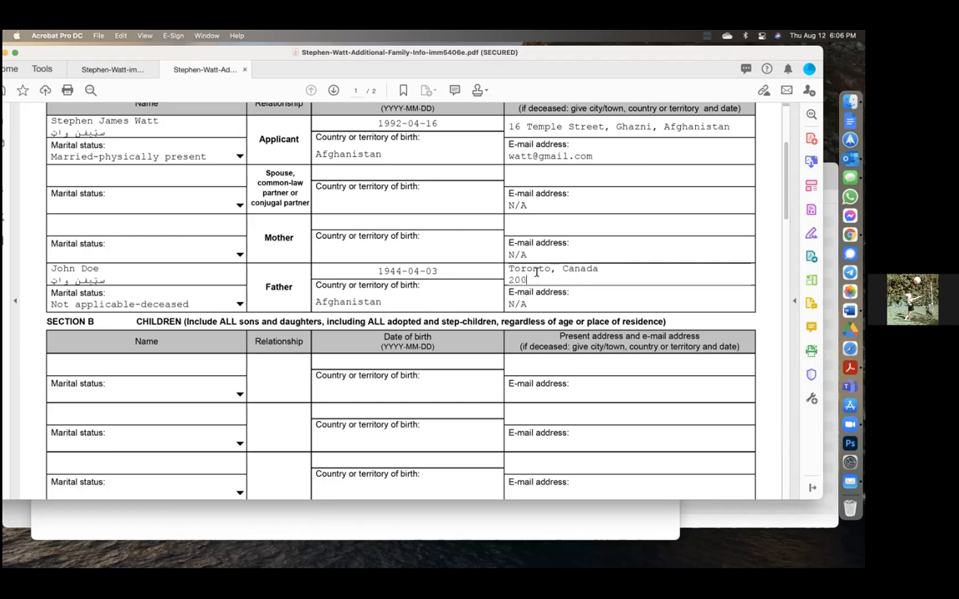
text(2-03-06)
scroll(586, 280, down, 2)
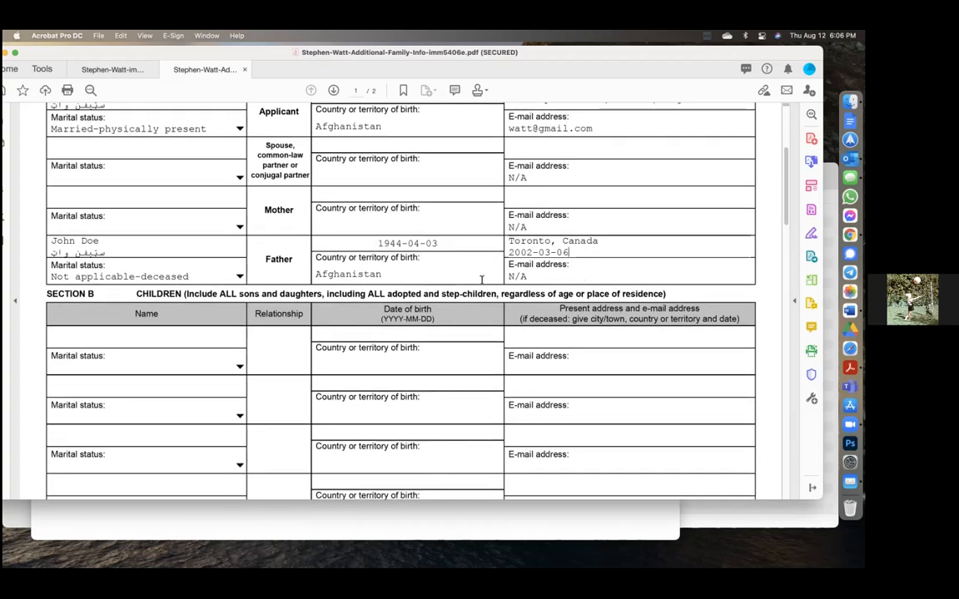
scroll(426, 312, down, 2)
scroll(184, 219, up, 4)
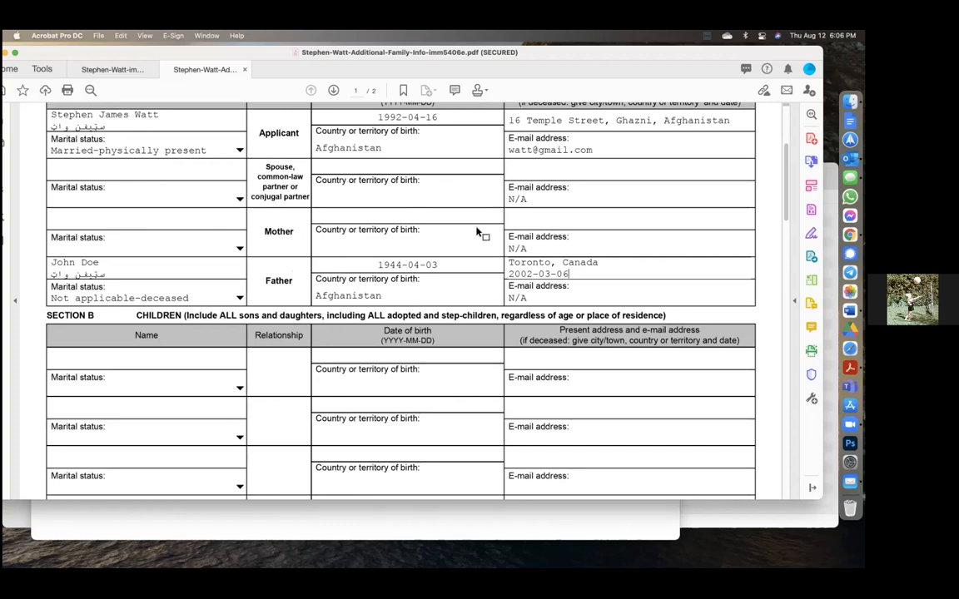
scroll(477, 231, down, 10)
scroll(476, 229, up, 1)
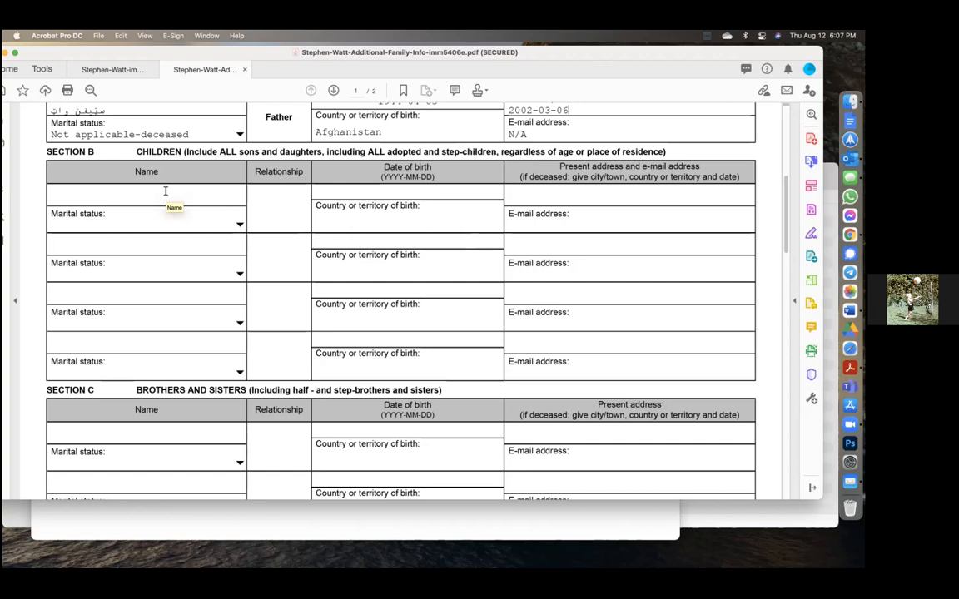
click(239, 223)
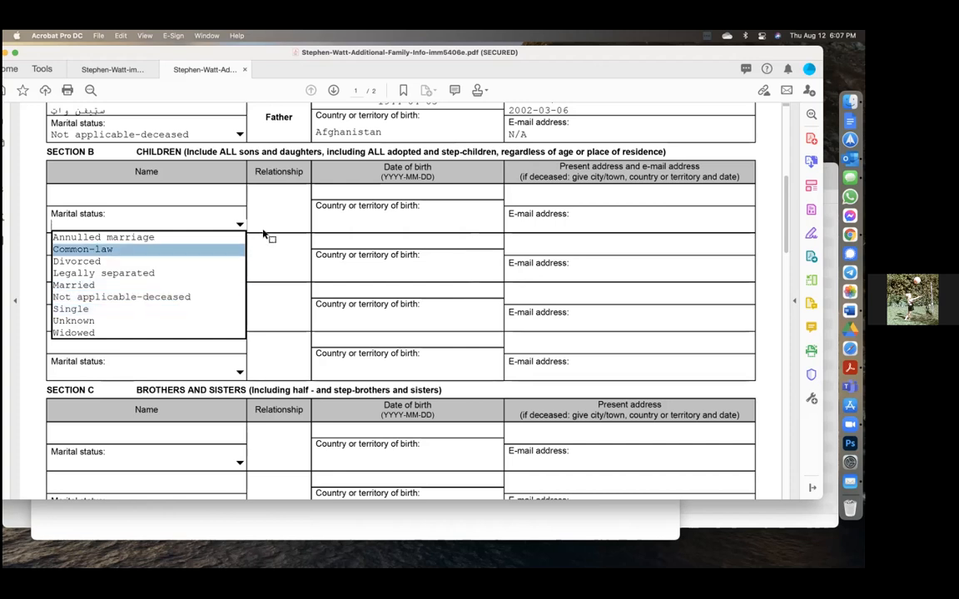
click(269, 193)
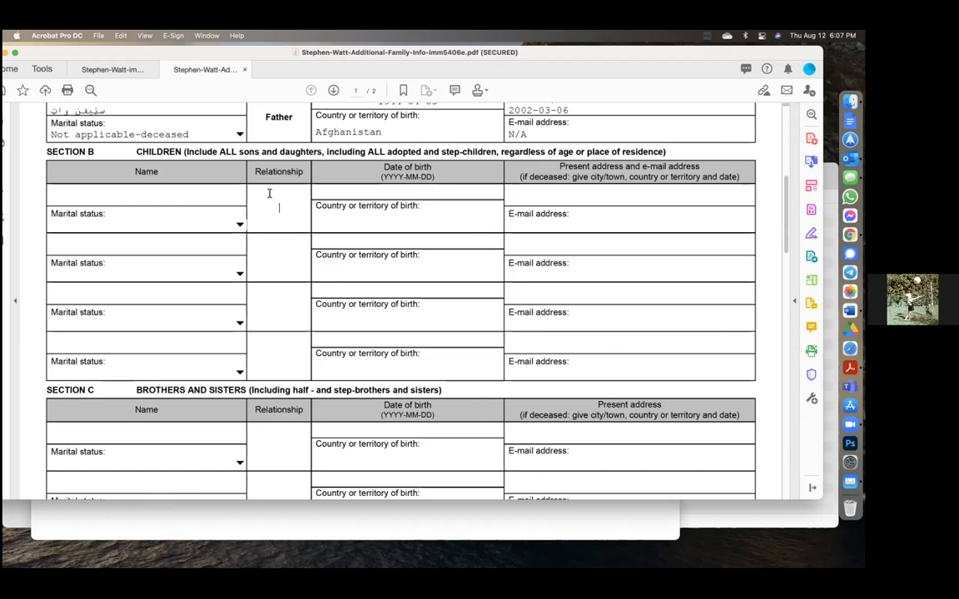
scroll(146, 200, up, 1)
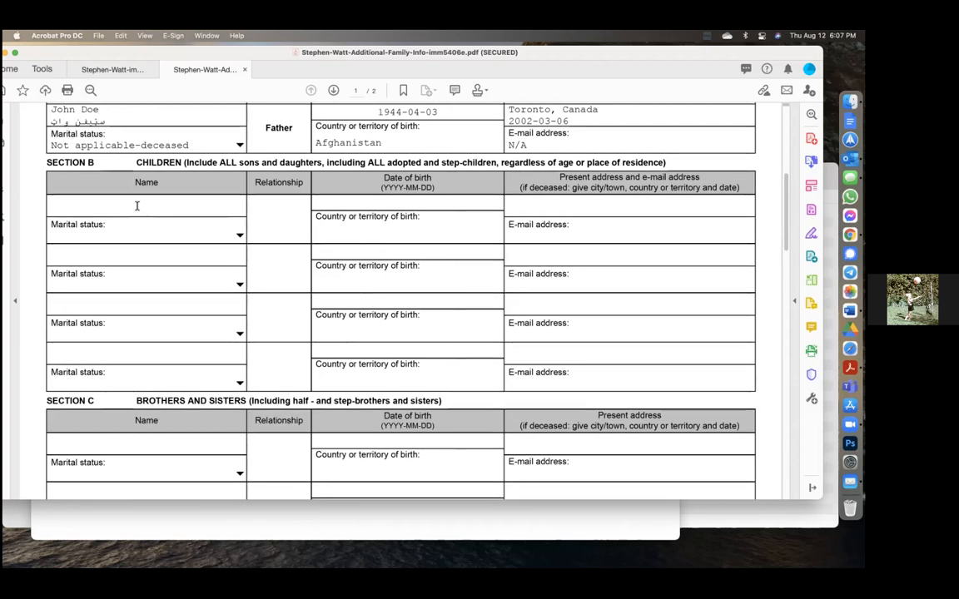
click(123, 203)
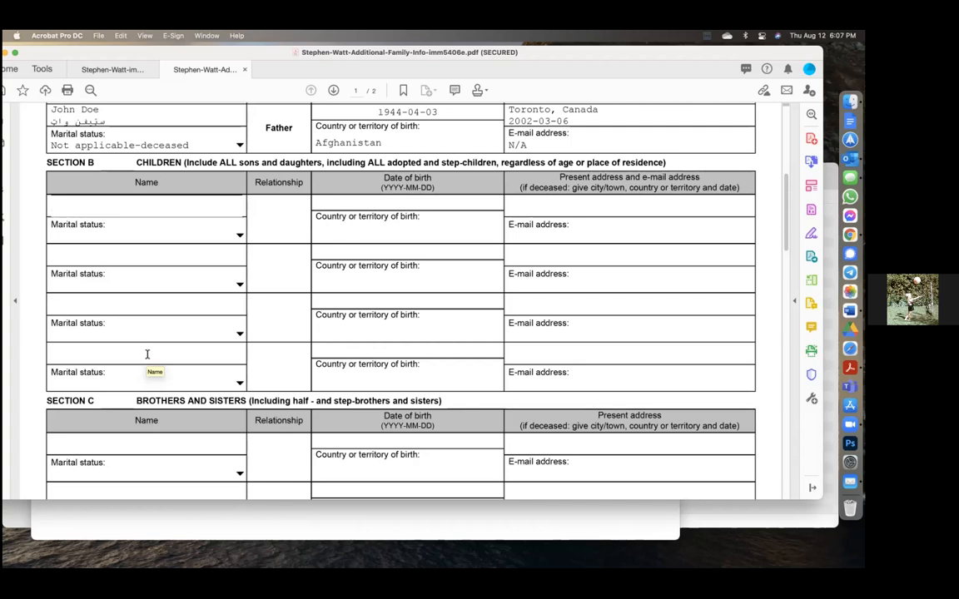
key(ctrl+Right)
key(ctrl+Right)
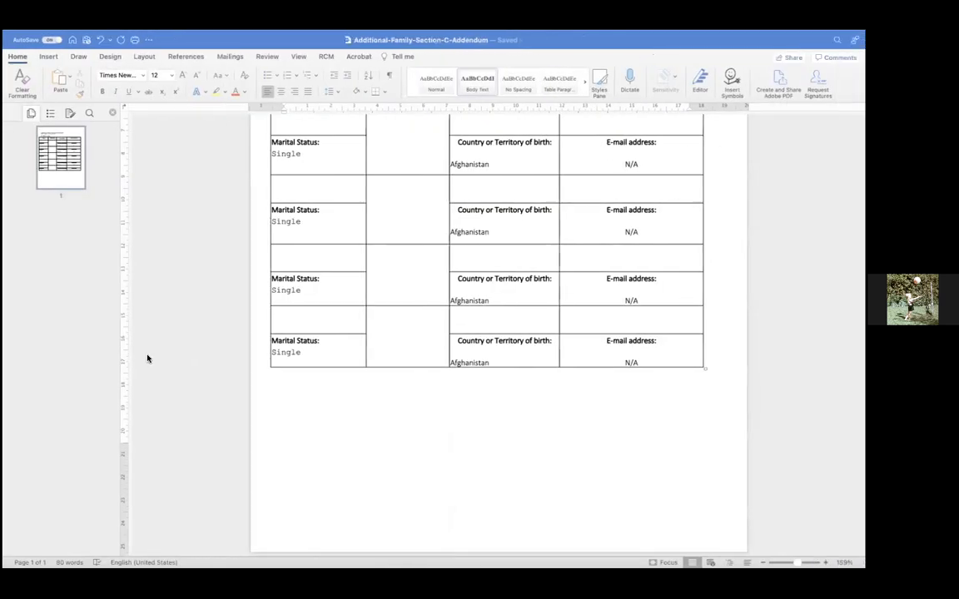
scroll(427, 328, up, 5)
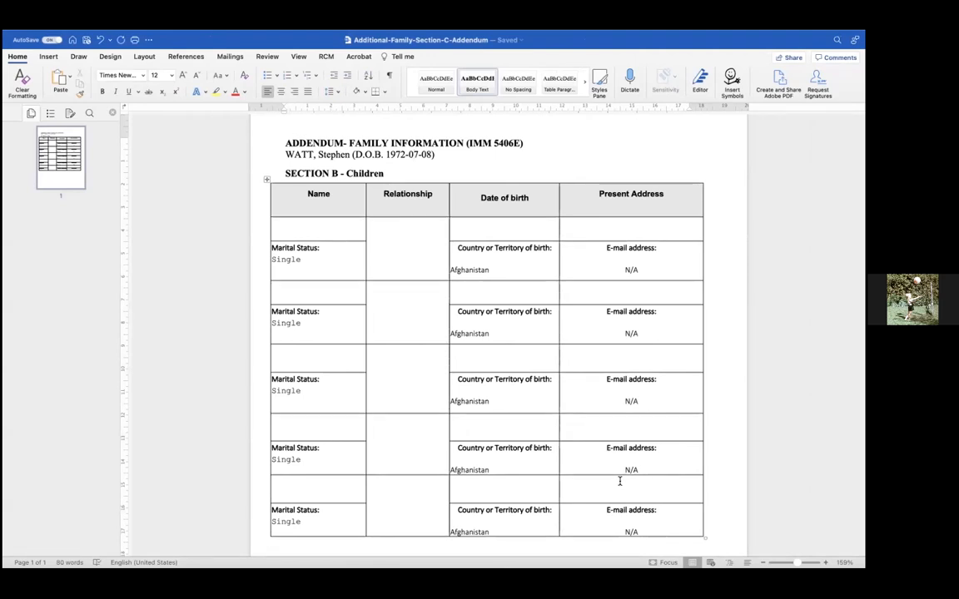
key(ctrl+Left)
key(ctrl+Left)
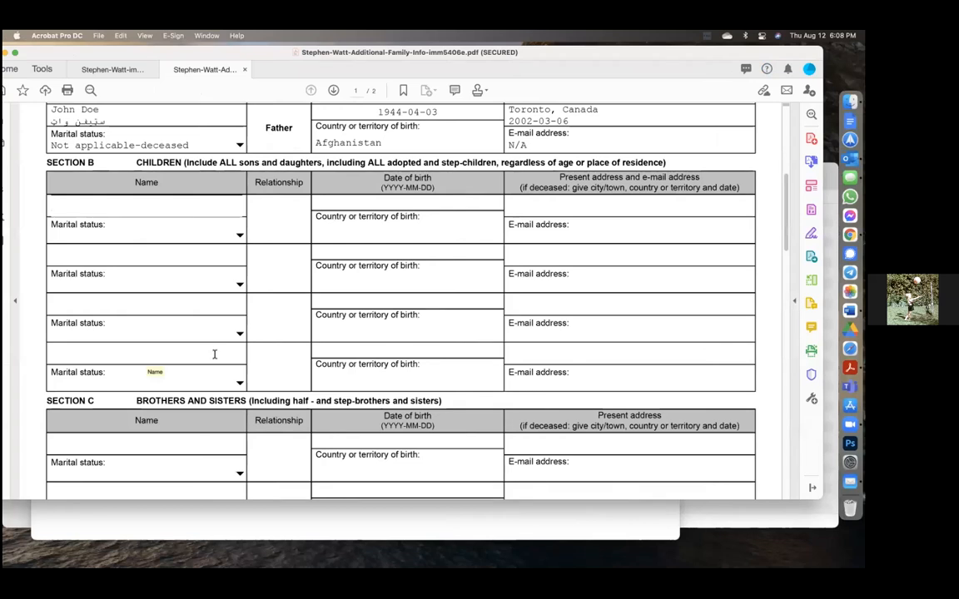
scroll(338, 274, down, 4)
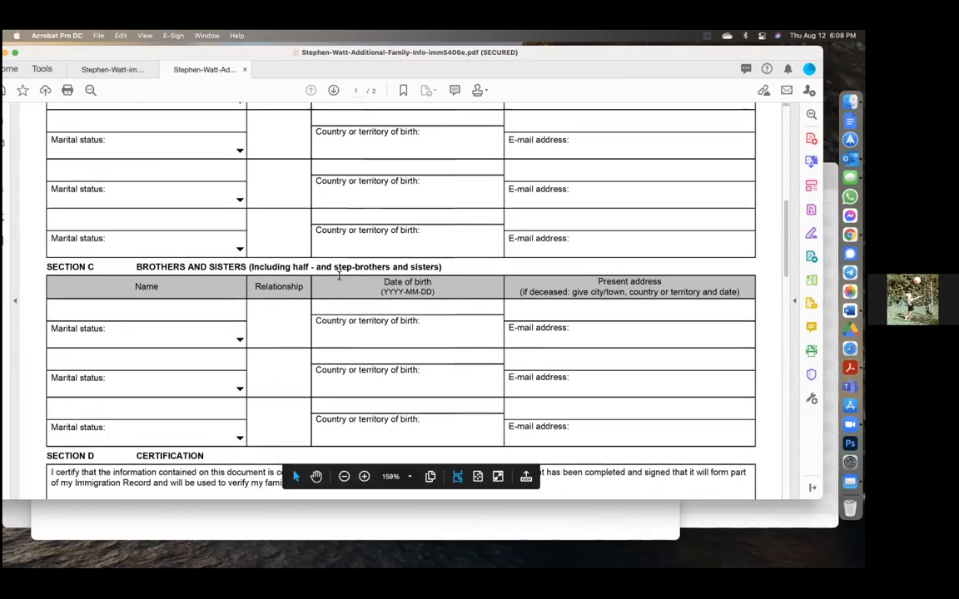
scroll(339, 275, up, 1)
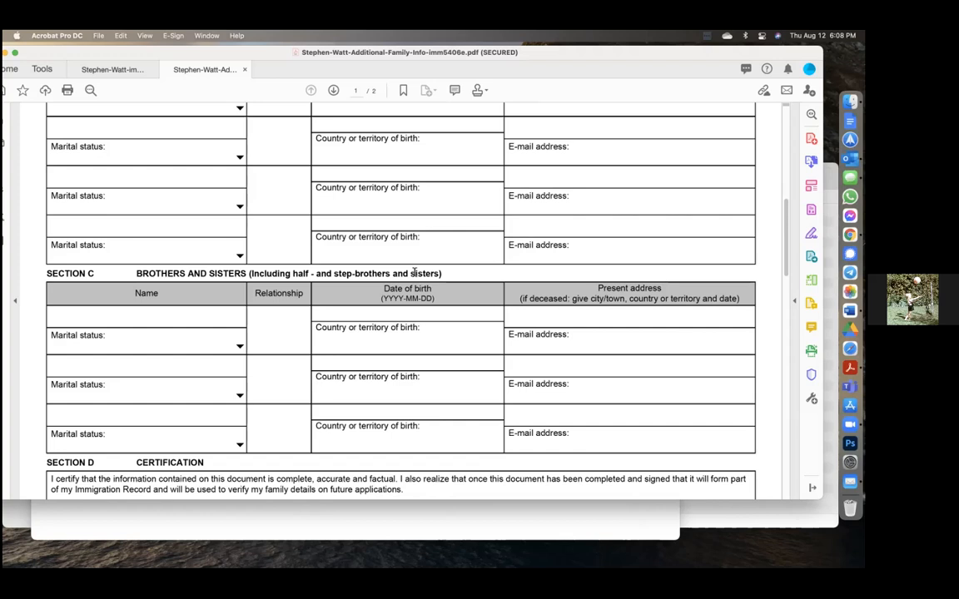
scroll(414, 272, up, 5)
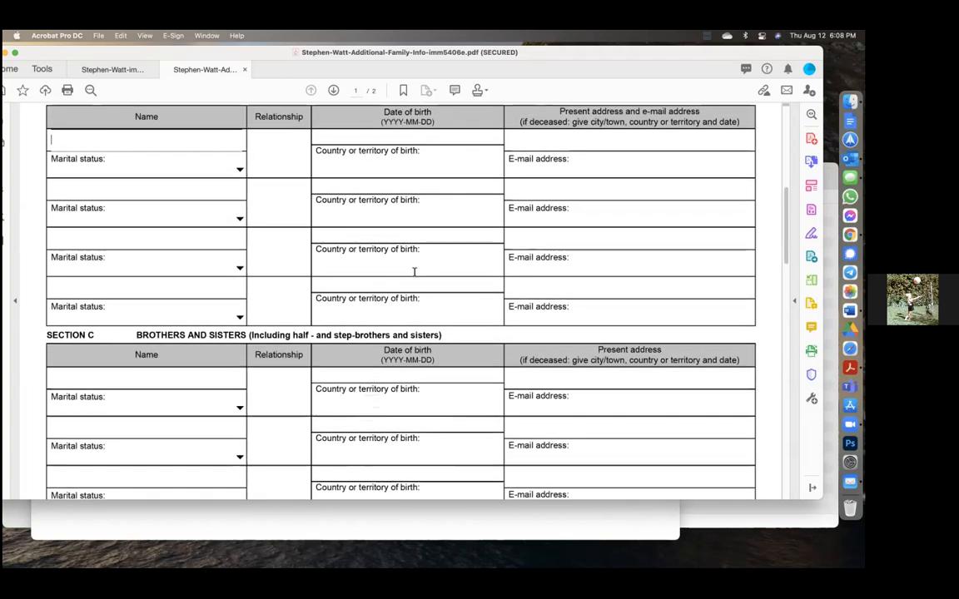
scroll(414, 272, up, 4)
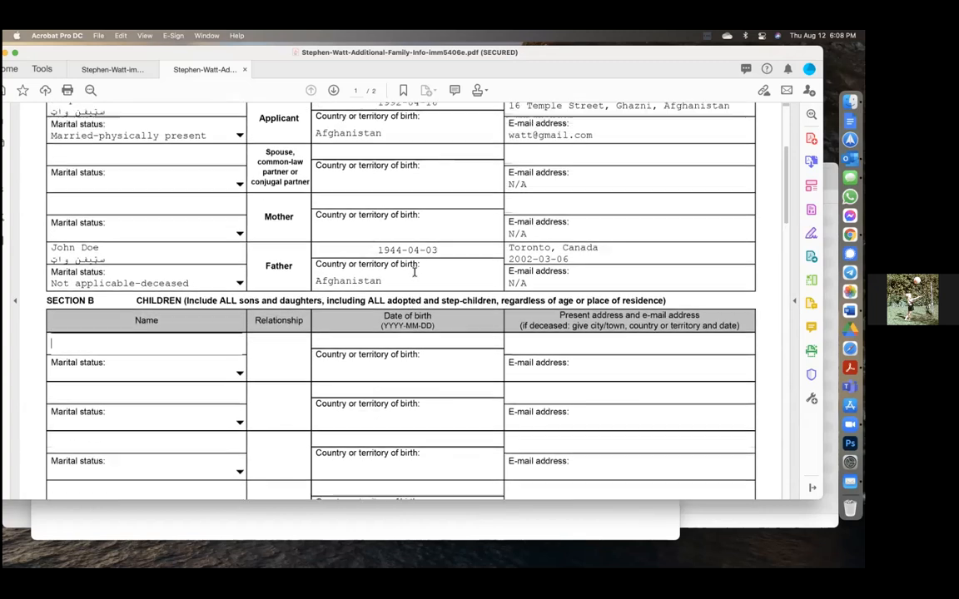
scroll(413, 272, up, 2)
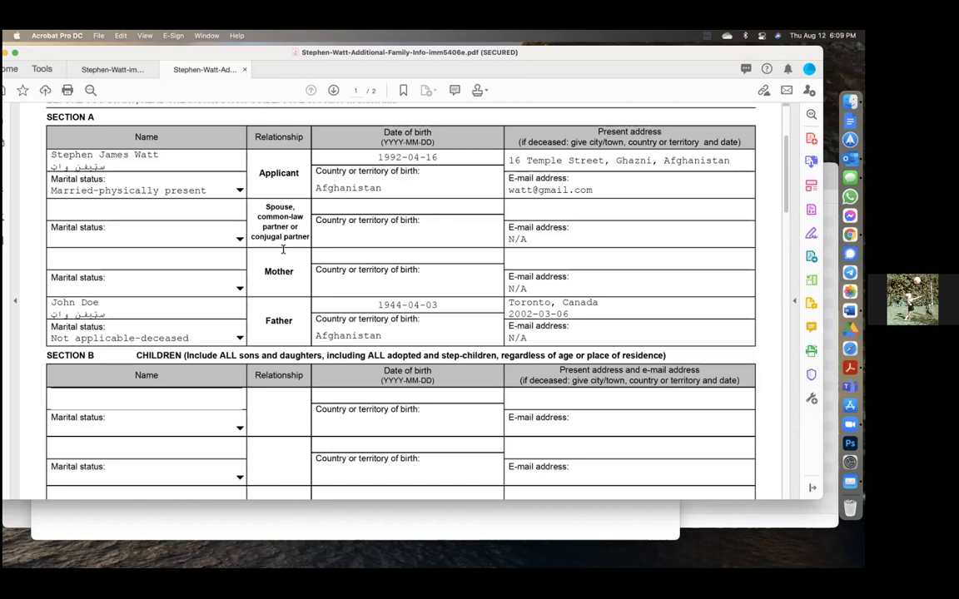
click(521, 160)
drag(521, 160, 686, 165)
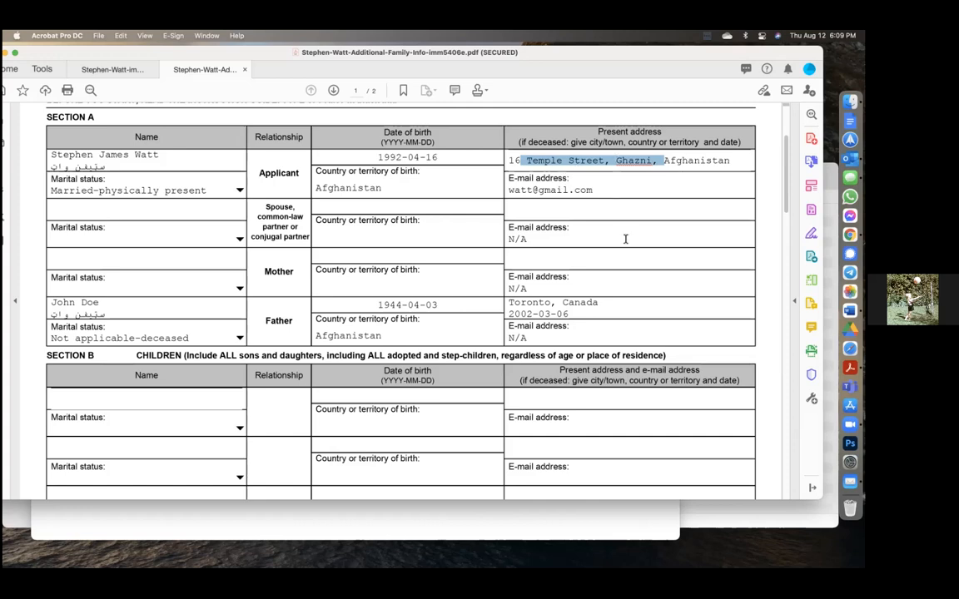
scroll(625, 239, down, 5)
scroll(625, 239, down, 7)
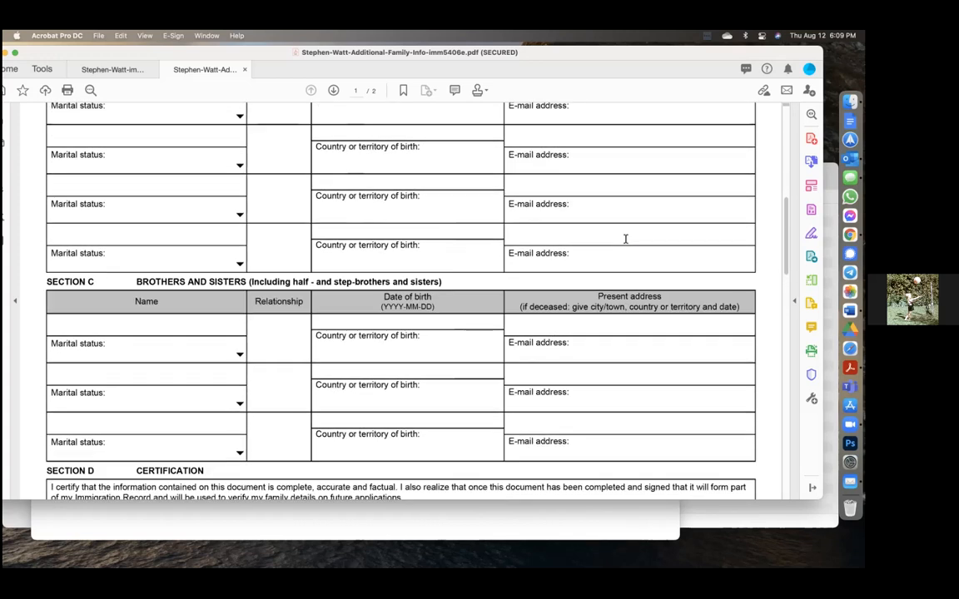
scroll(625, 239, down, 2)
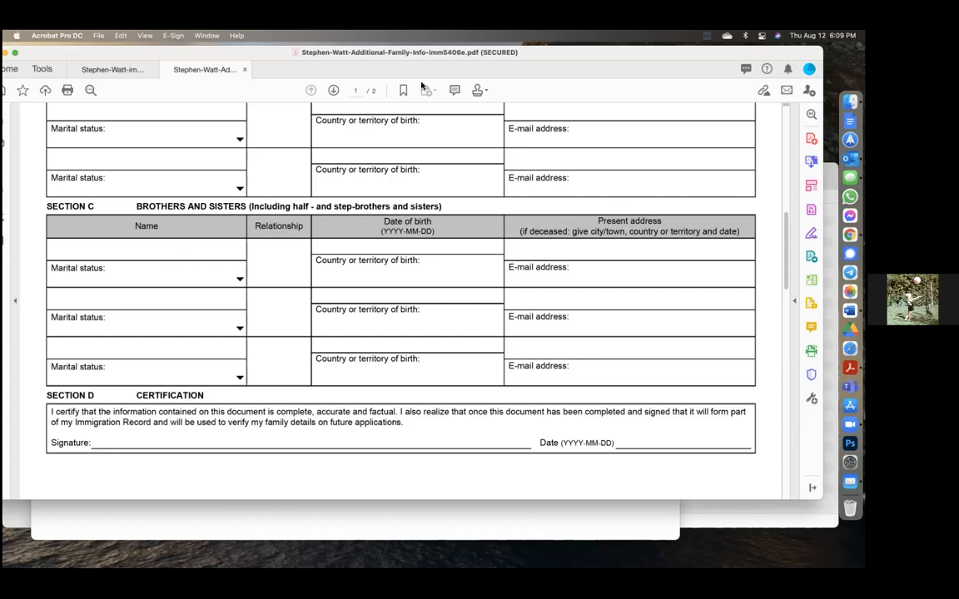
Step: Enter 2021-09-23 in the Section D Date field, correcting the day, then move to Signature
key(ctrl+Right)
key(ctrl+Right)
key(ctrl+Left)
key(ctrl+Left)
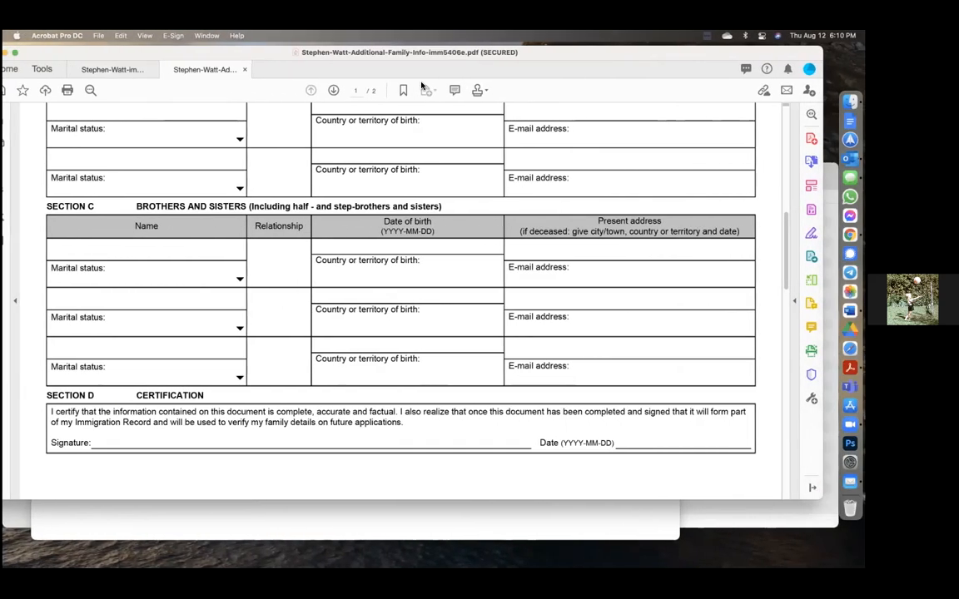
click(651, 437)
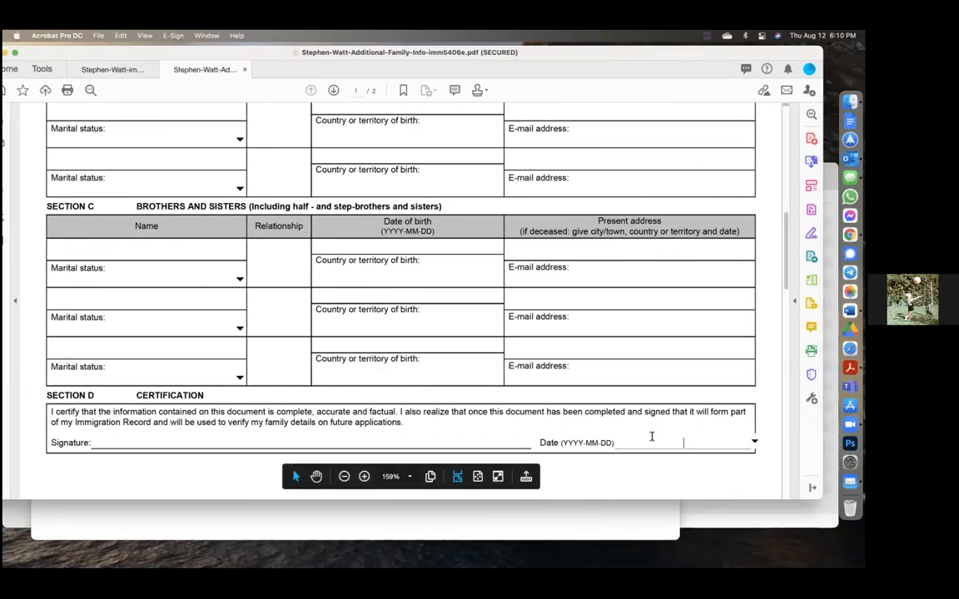
text(2021-)
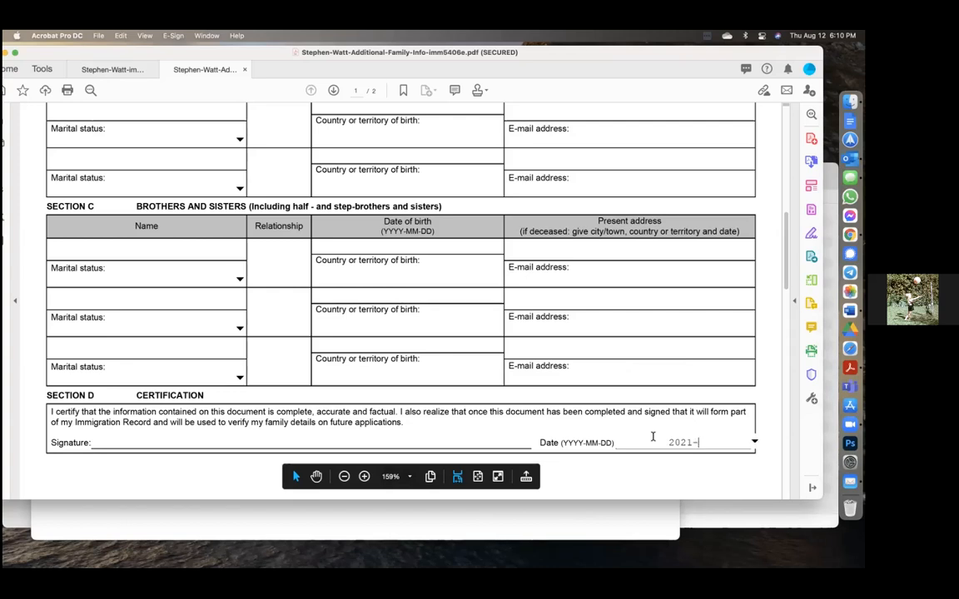
text(09-)
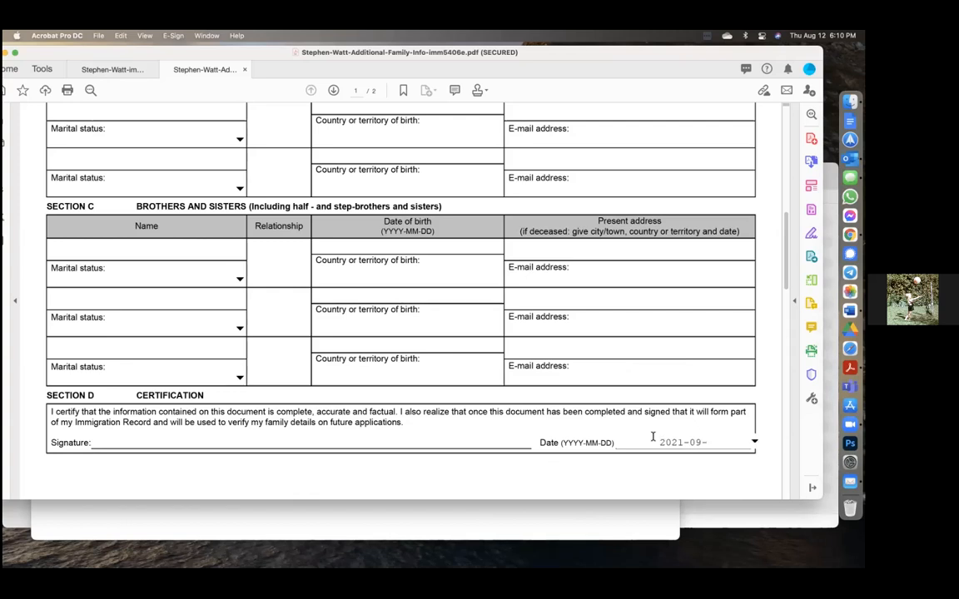
text(3)
key(BackSpace)
text(23)
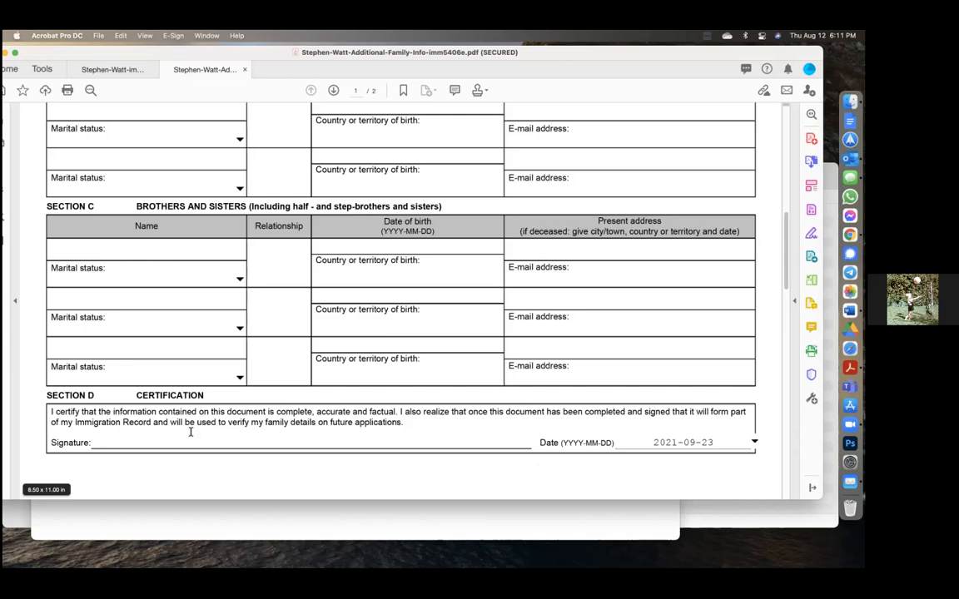
click(132, 441)
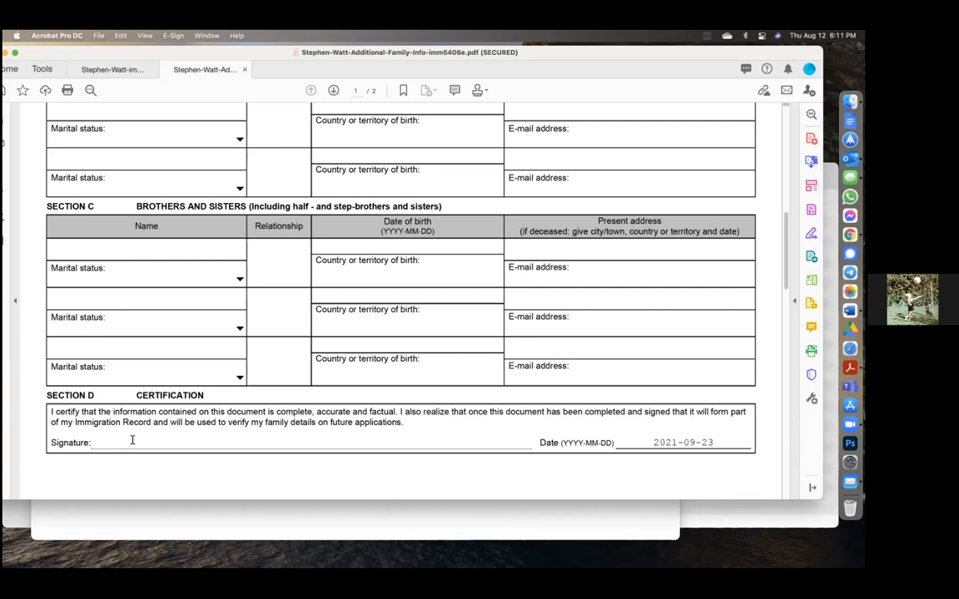
key(ctrl+Right)
key(ctrl+Right)
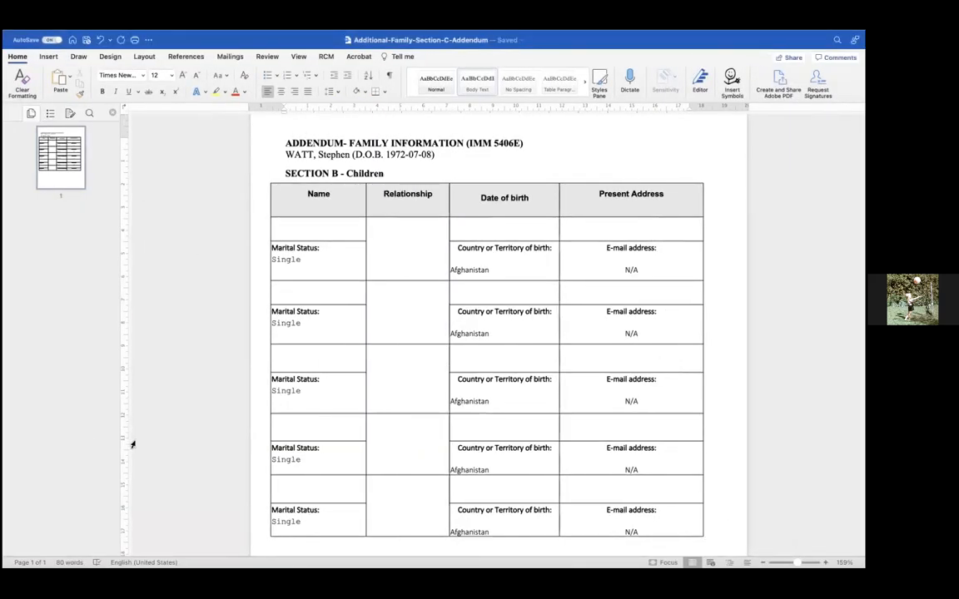
key(ctrl+Left)
key(ctrl+Left)
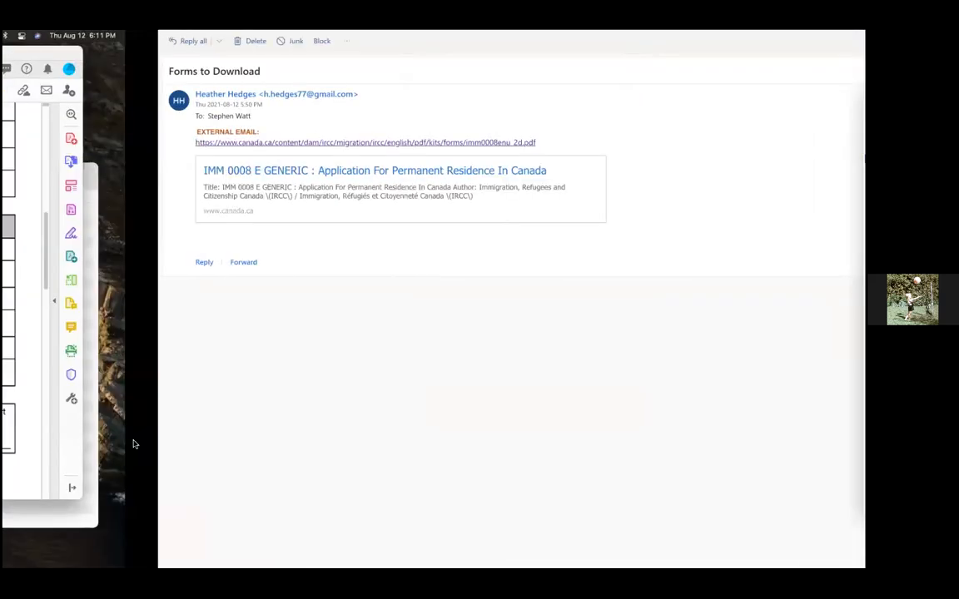